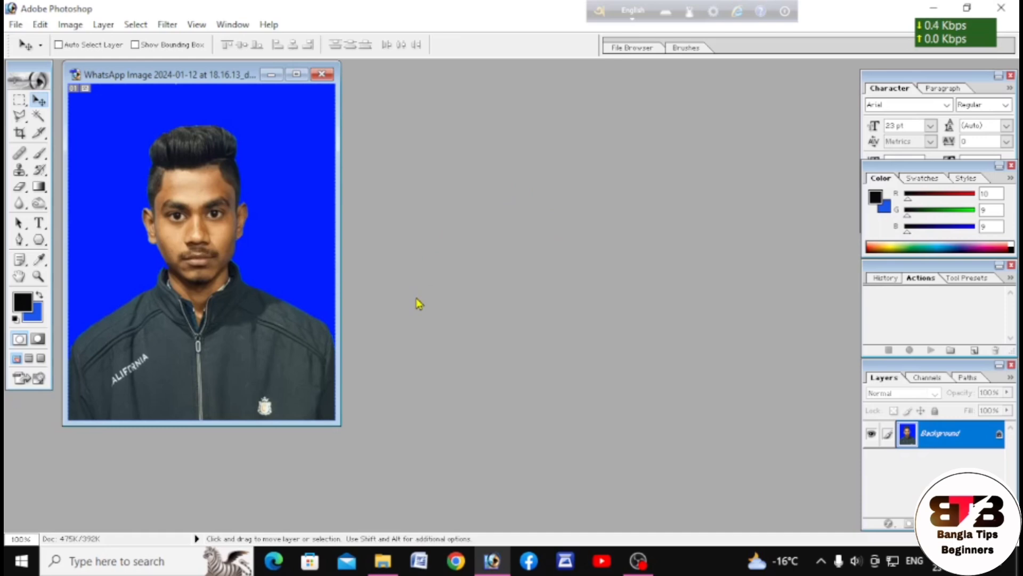
pyautogui.moveTo(200, 76); pyautogui.dragTo(220, 89)
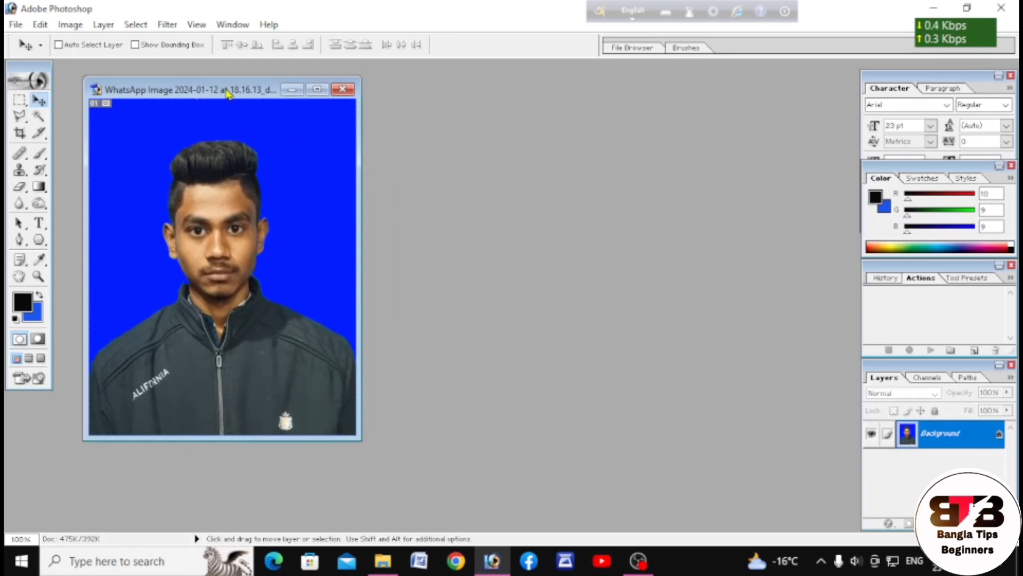
pyautogui.moveTo(227, 92); pyautogui.dragTo(237, 92)
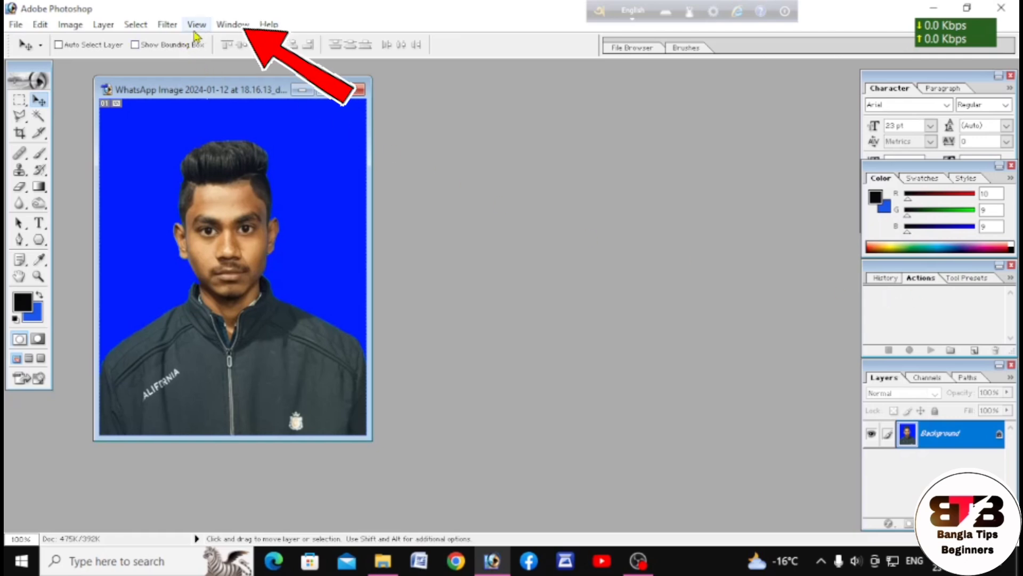
# - Check that the Actions palette is shown and create a new action set named Set 1
pyautogui.click(233, 25)
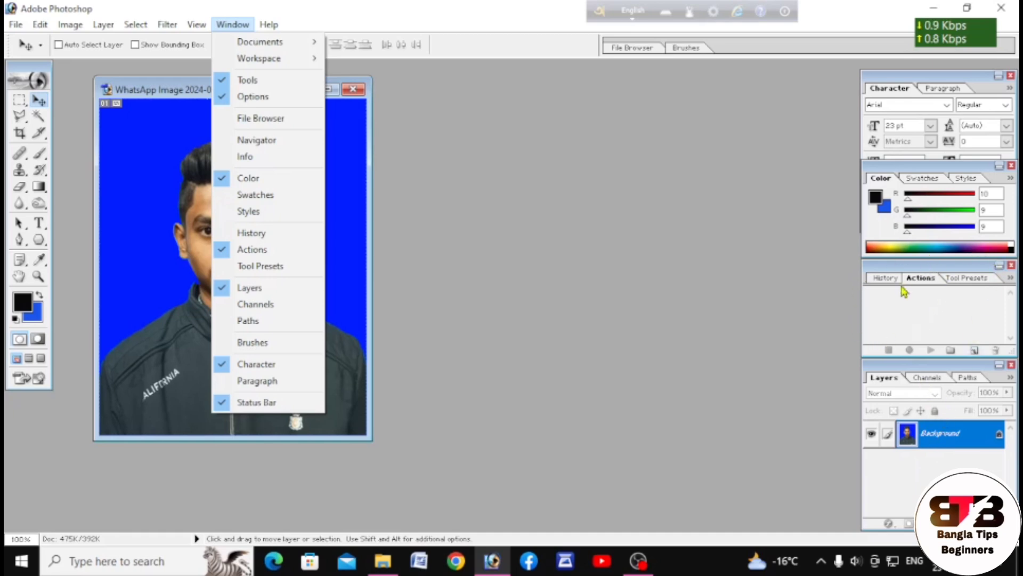
pyautogui.click(935, 265)
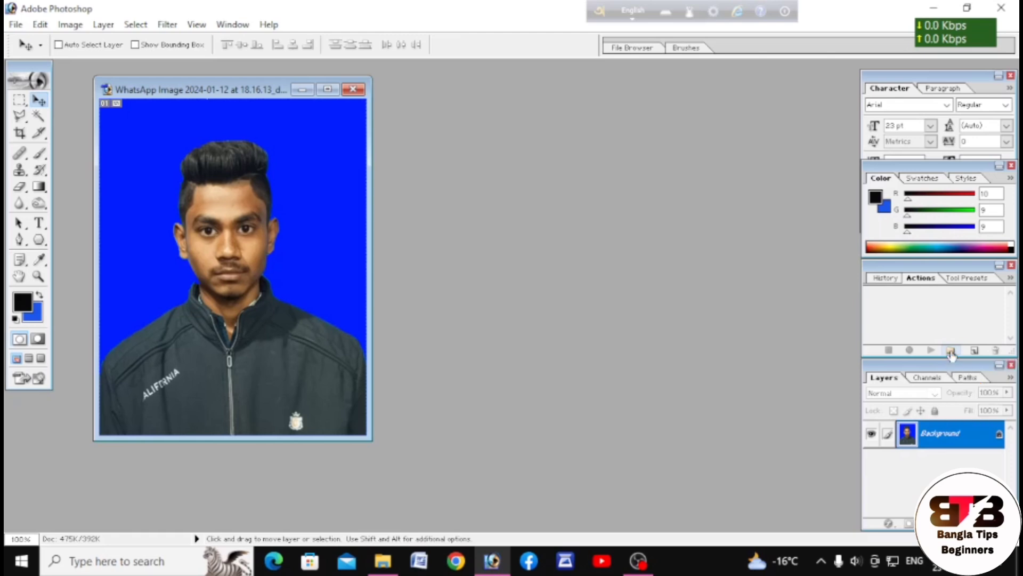
pyautogui.click(951, 352)
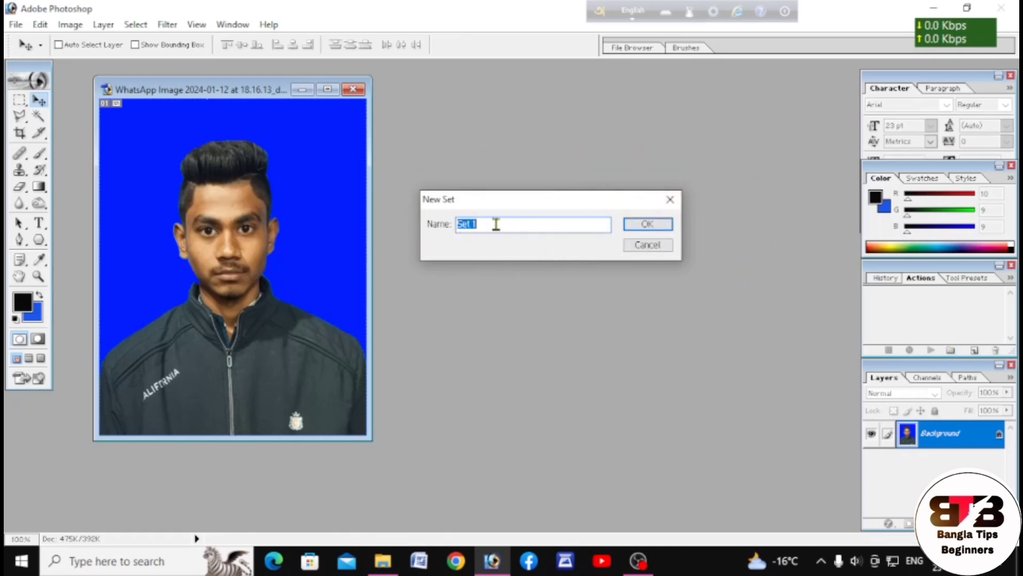
pyautogui.click(646, 224)
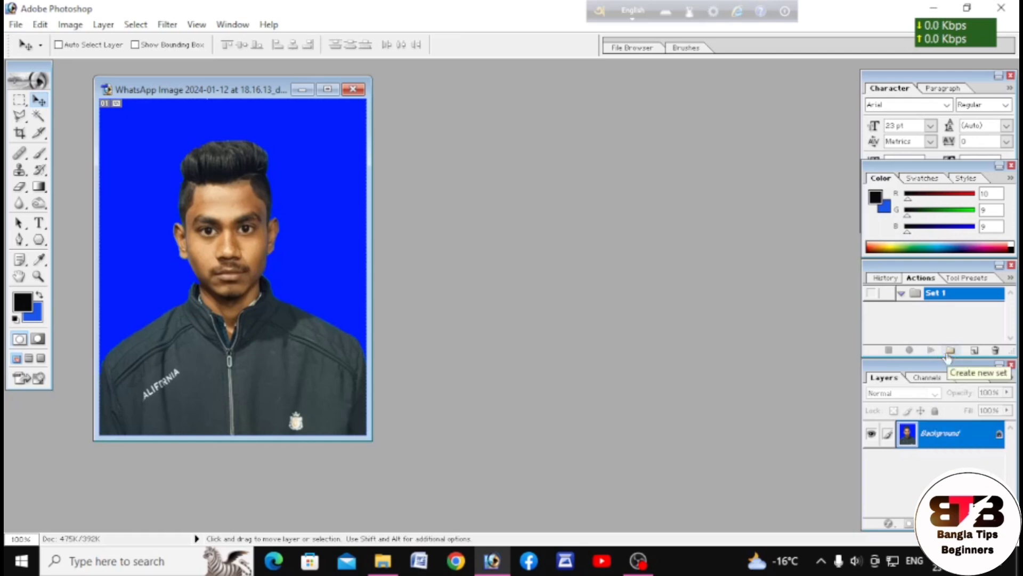
# - Start recording a new action named Action 1 in Set 1, with Shift+F2 assigned as its function key
pyautogui.click(974, 351)
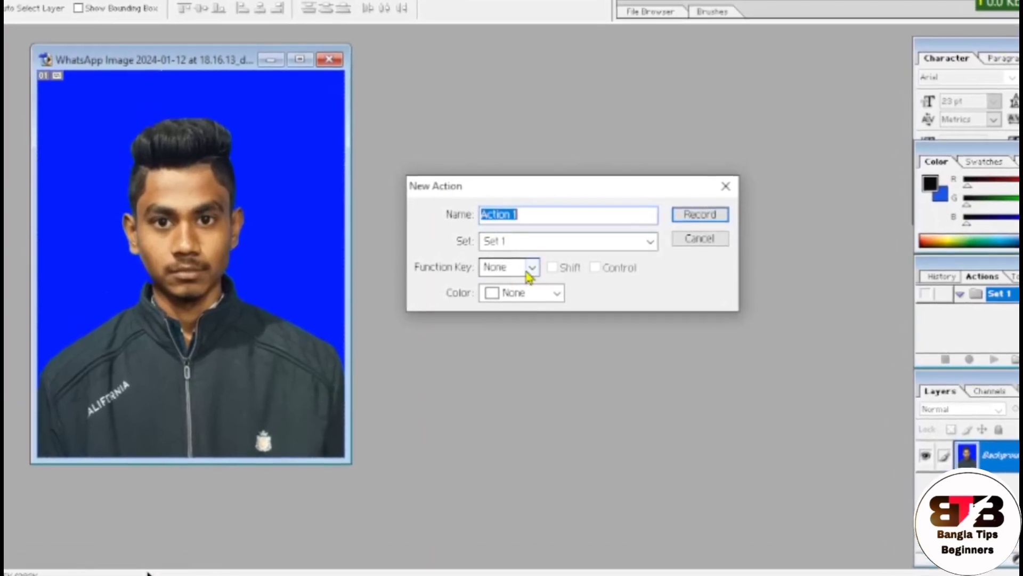
pyautogui.click(531, 268)
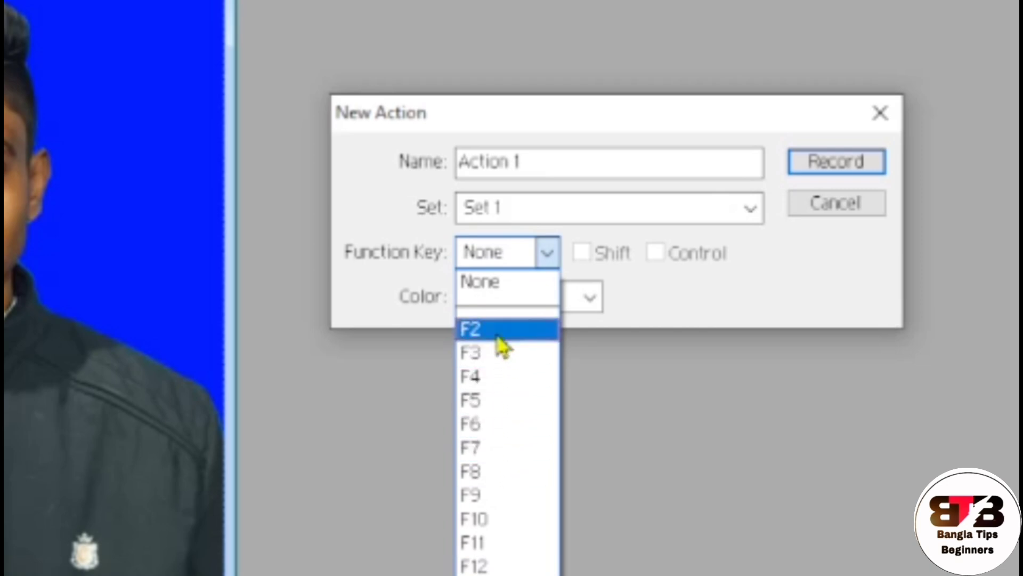
pyautogui.click(497, 333)
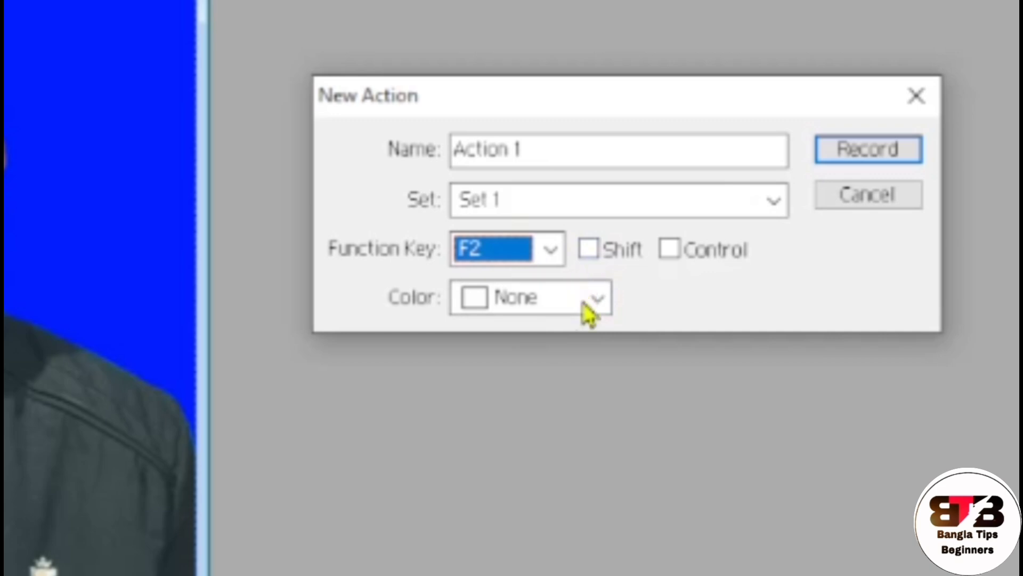
pyautogui.click(592, 257)
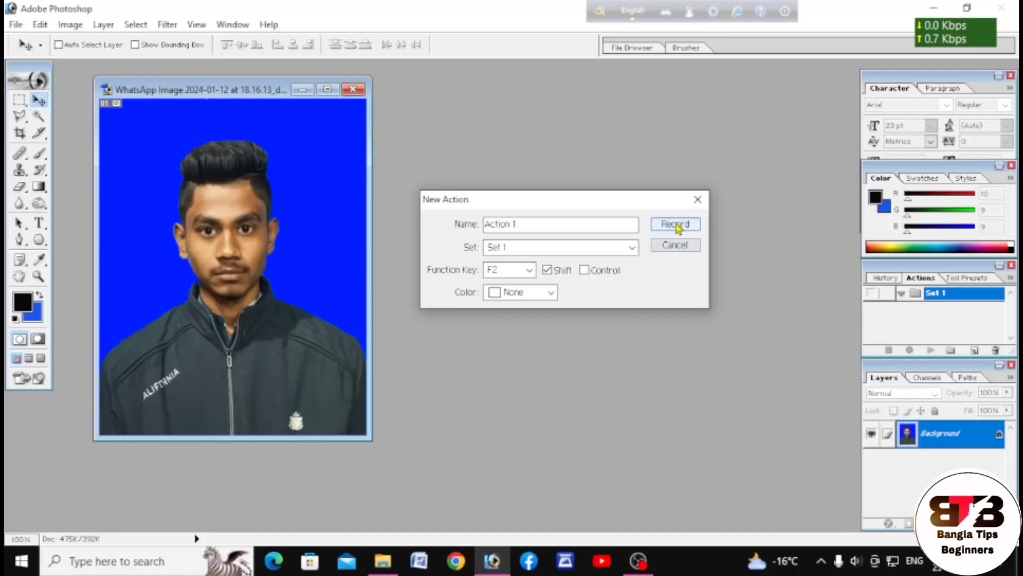
pyautogui.click(675, 224)
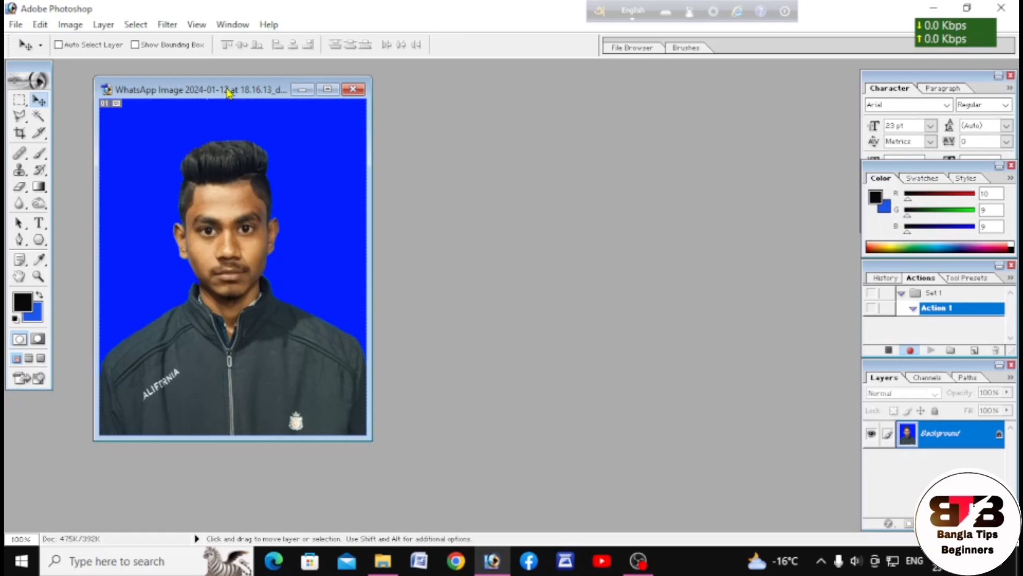
# - Create a blank white RGB document from the 4 x 6 inch preset at 300 pixels/inch and place its window beside the photo
pyautogui.moveTo(229, 92); pyautogui.dragTo(232, 95)
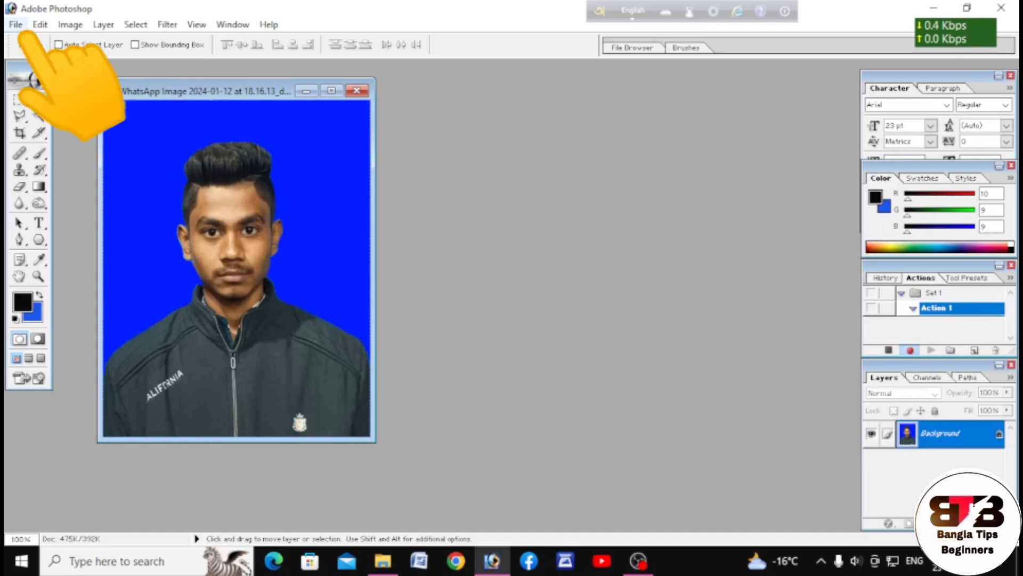
pyautogui.click(17, 25)
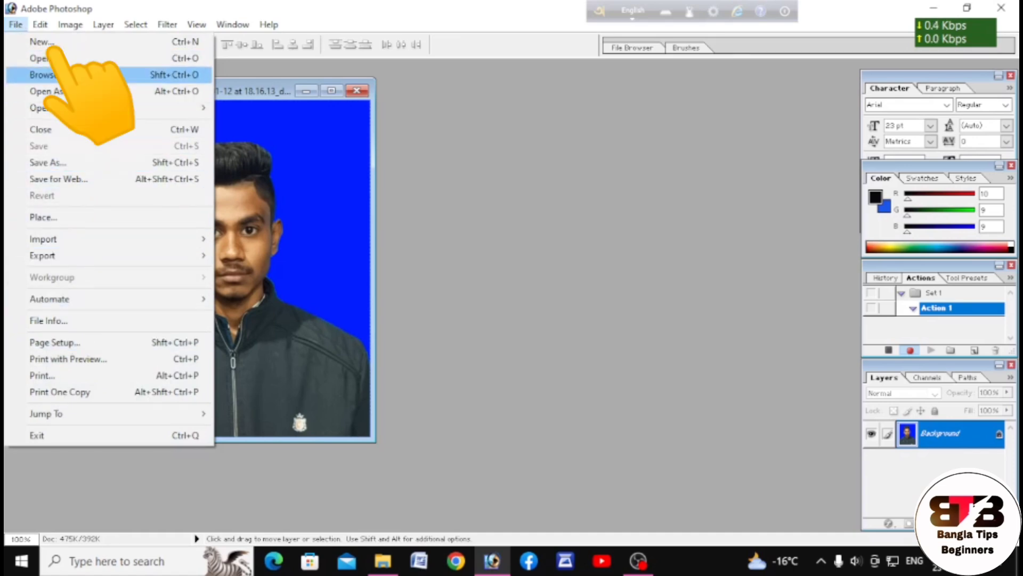
pyautogui.click(81, 54)
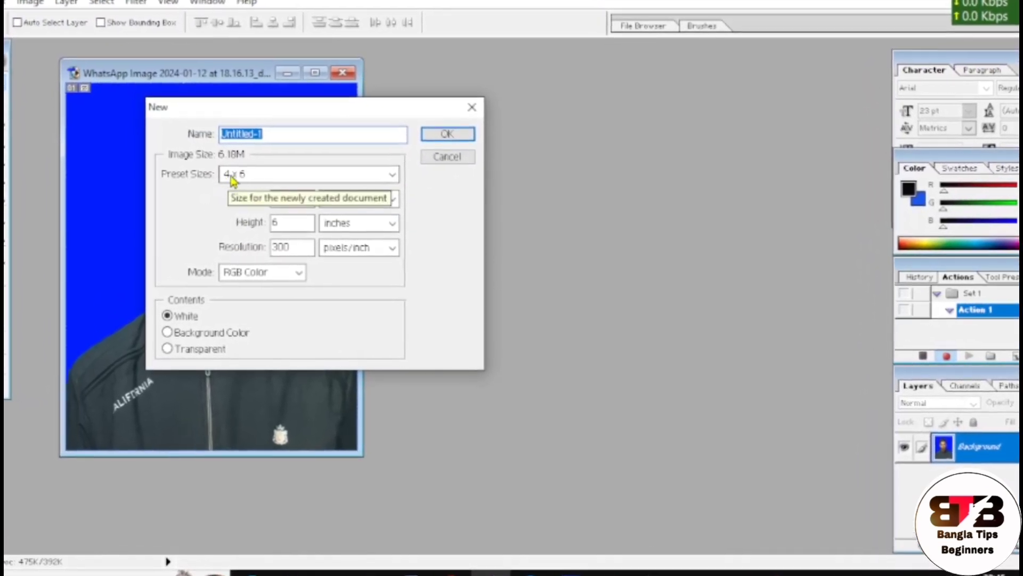
pyautogui.click(262, 177)
pyautogui.click(234, 268)
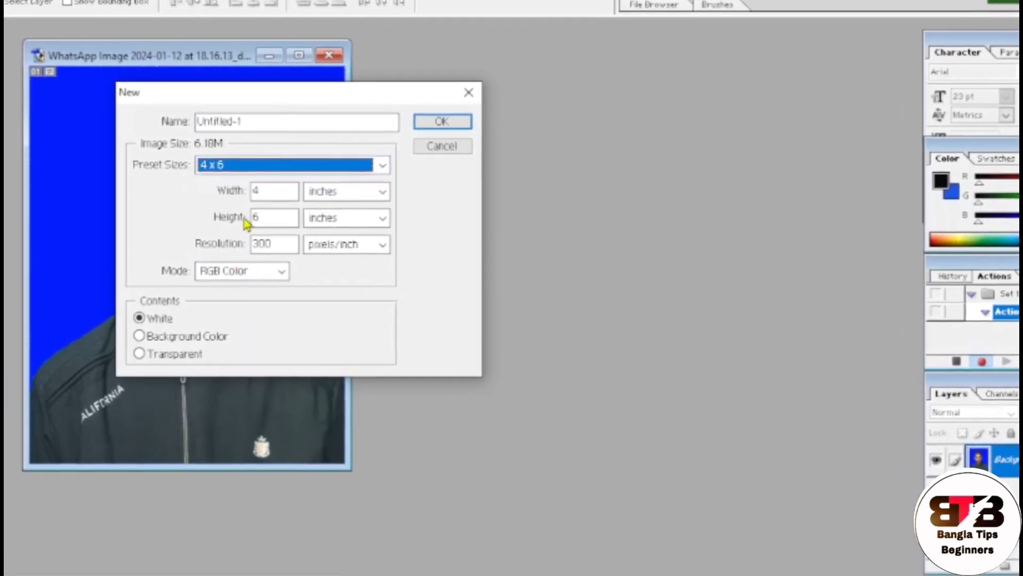
pyautogui.click(242, 170)
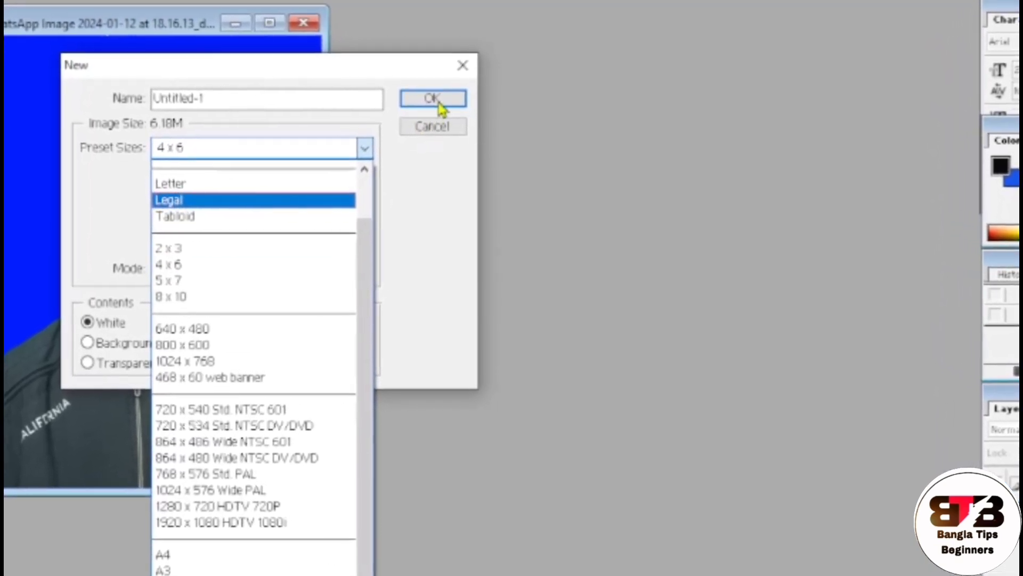
pyautogui.click(433, 96)
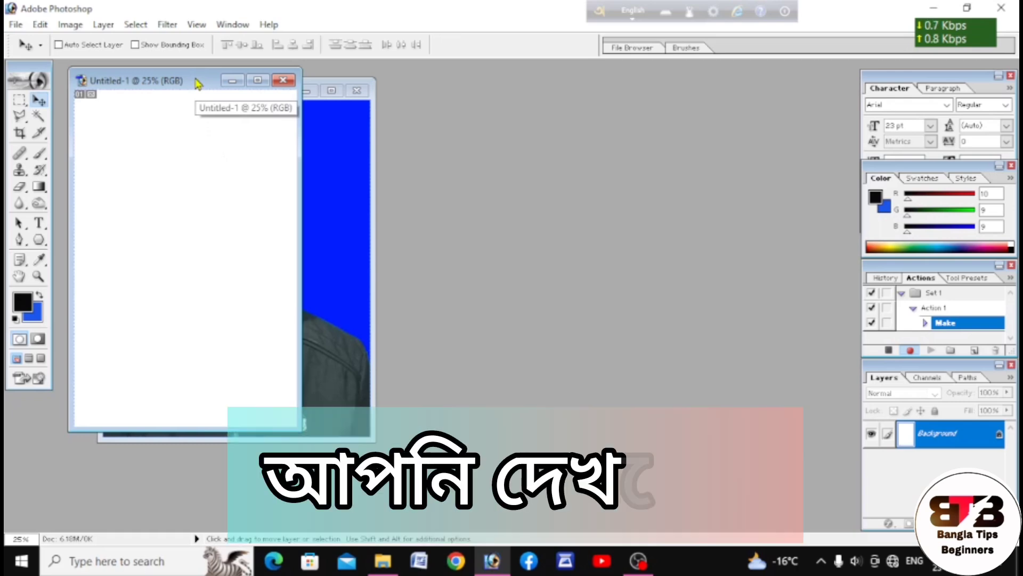
pyautogui.moveTo(196, 80); pyautogui.dragTo(624, 110)
pyautogui.moveTo(626, 139); pyautogui.dragTo(612, 119)
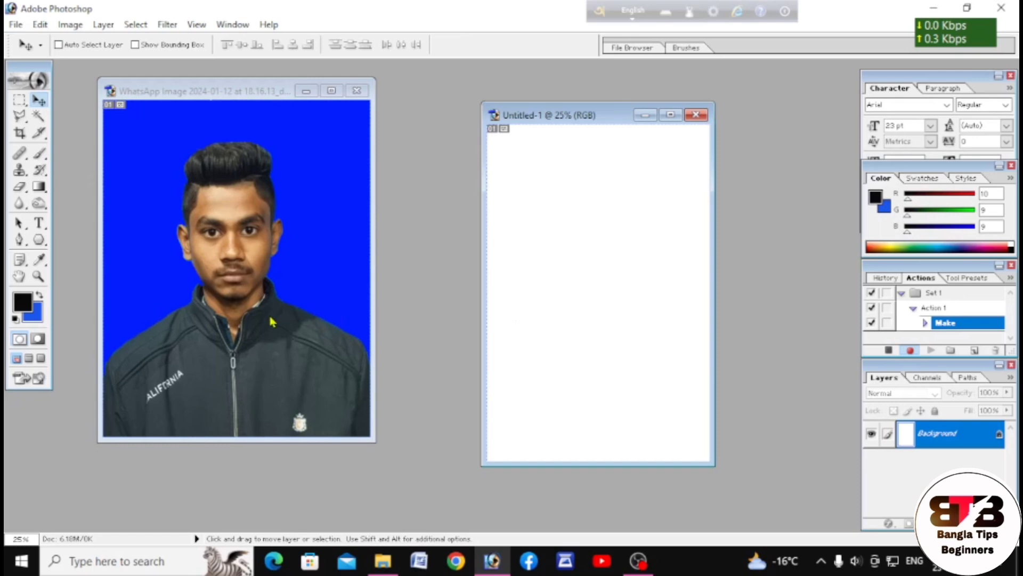
# - Copy the entire portrait photo and paste it into the blank 4 x 6 document
pyautogui.click(248, 95)
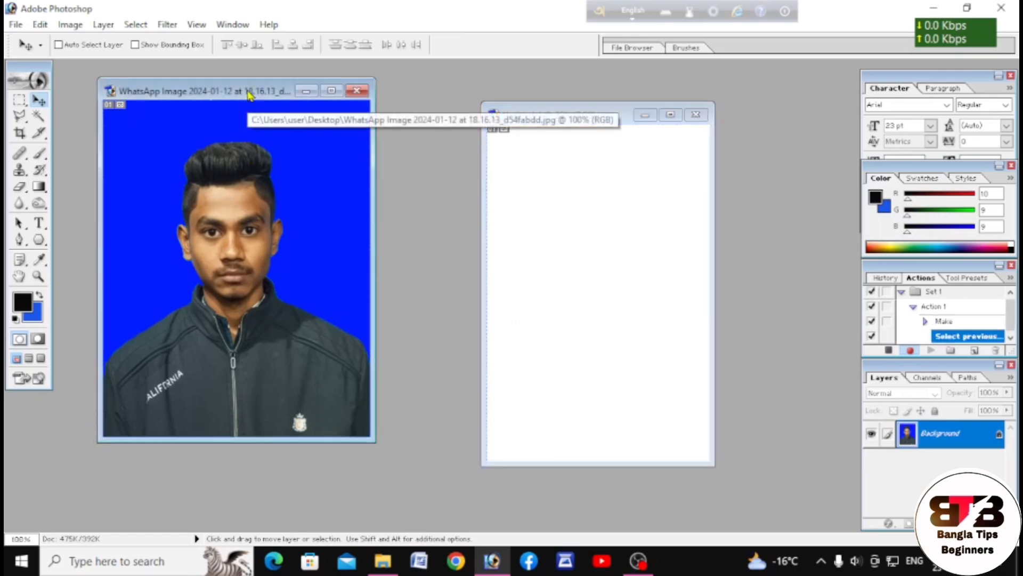
pyautogui.moveTo(248, 95); pyautogui.dragTo(265, 94)
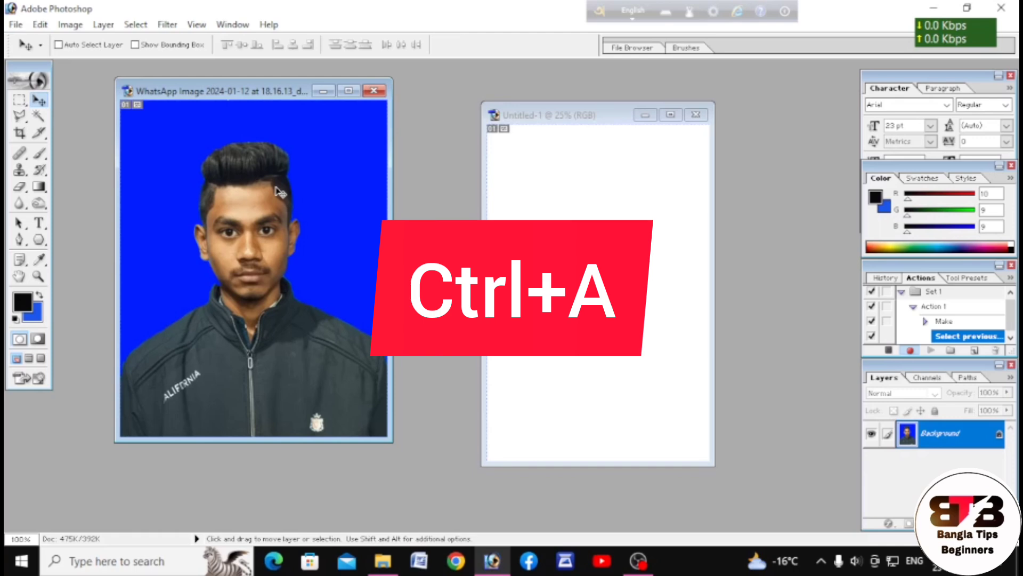
pyautogui.hotkey('ctrl', 'a')
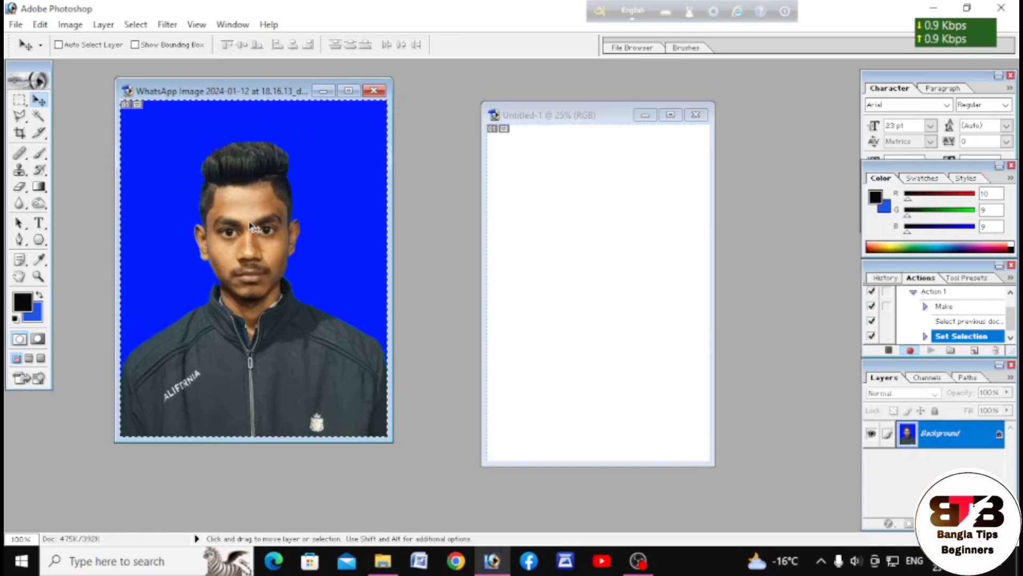
pyautogui.hotkey('ctrl', 'c')
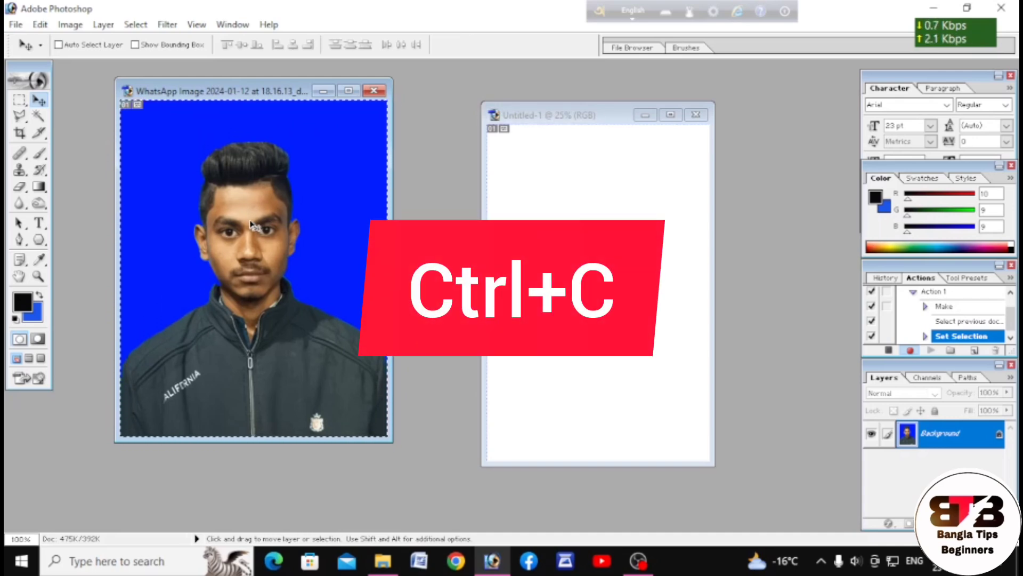
pyautogui.hotkey('ctrl', 'c')
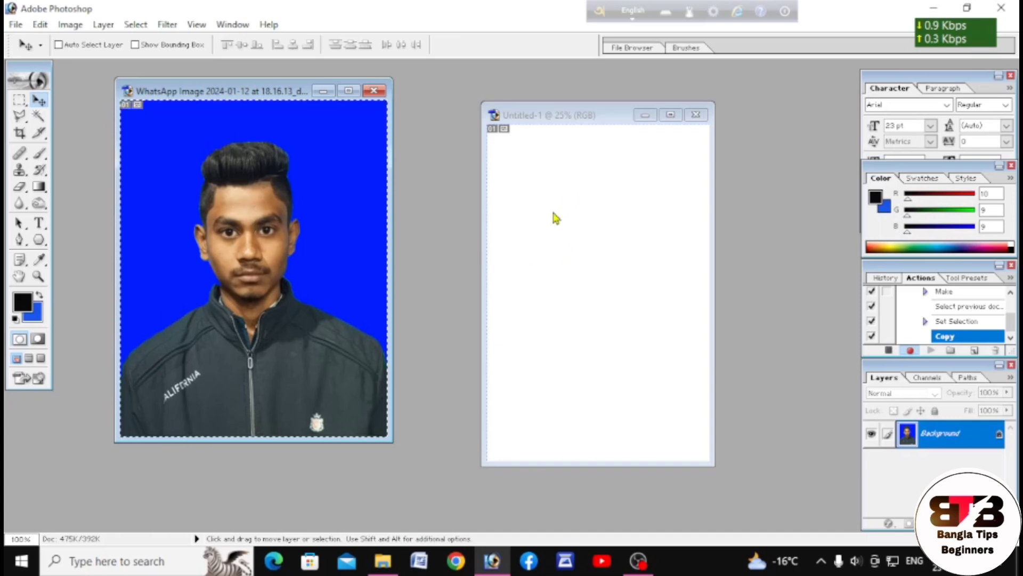
pyautogui.click(556, 217)
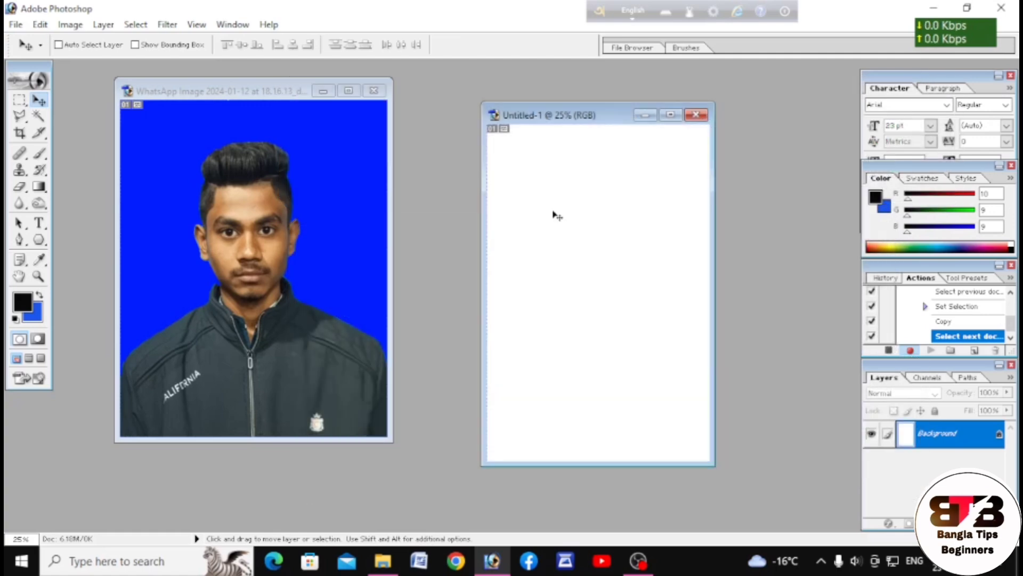
pyautogui.hotkey('ctrl', 'v')
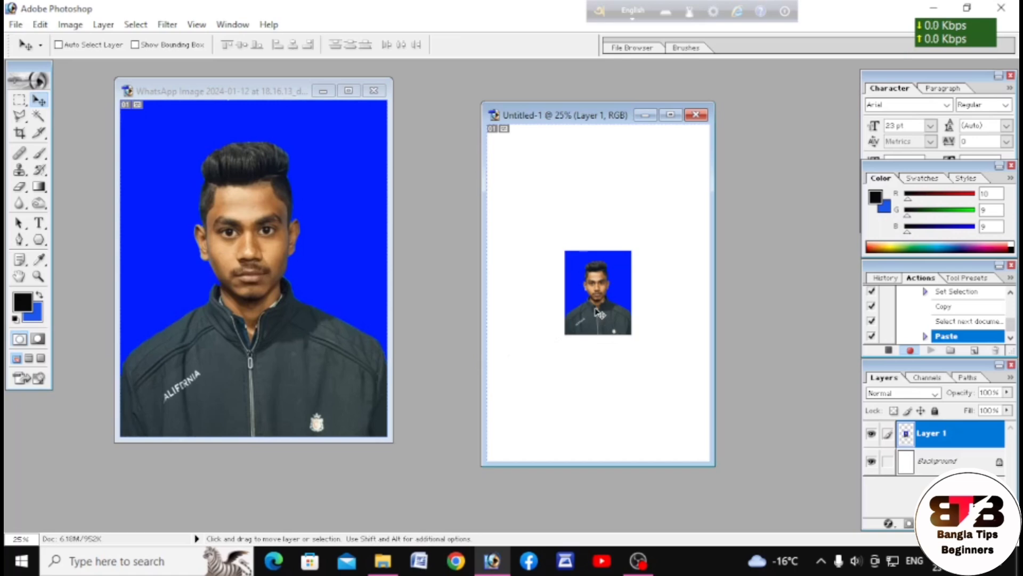
# - Move the pasted portrait near the upper-left corner of the page and choose Layer 1 as the active layer
pyautogui.moveTo(595, 309); pyautogui.dragTo(537, 201)
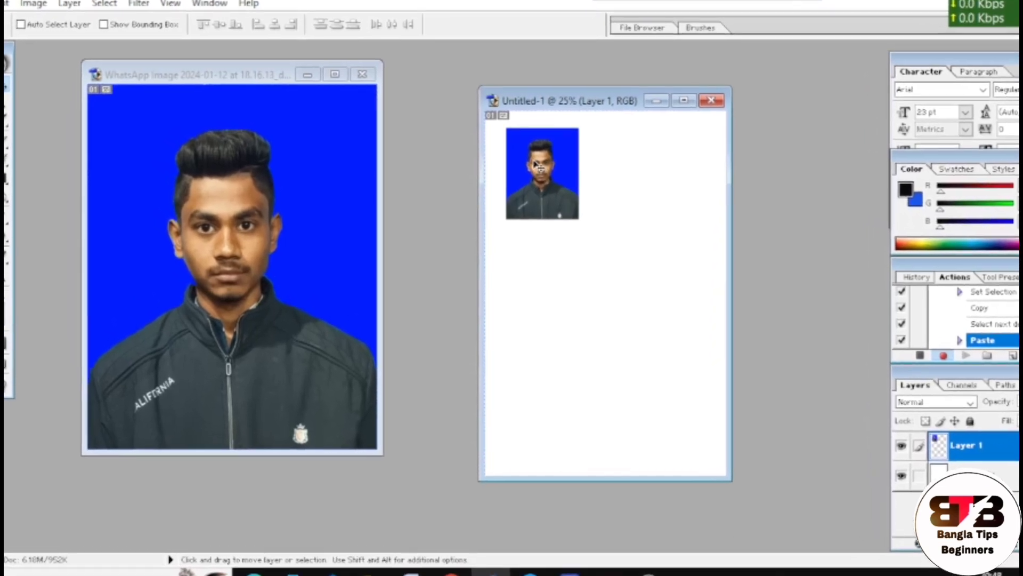
pyautogui.rightClick(536, 168)
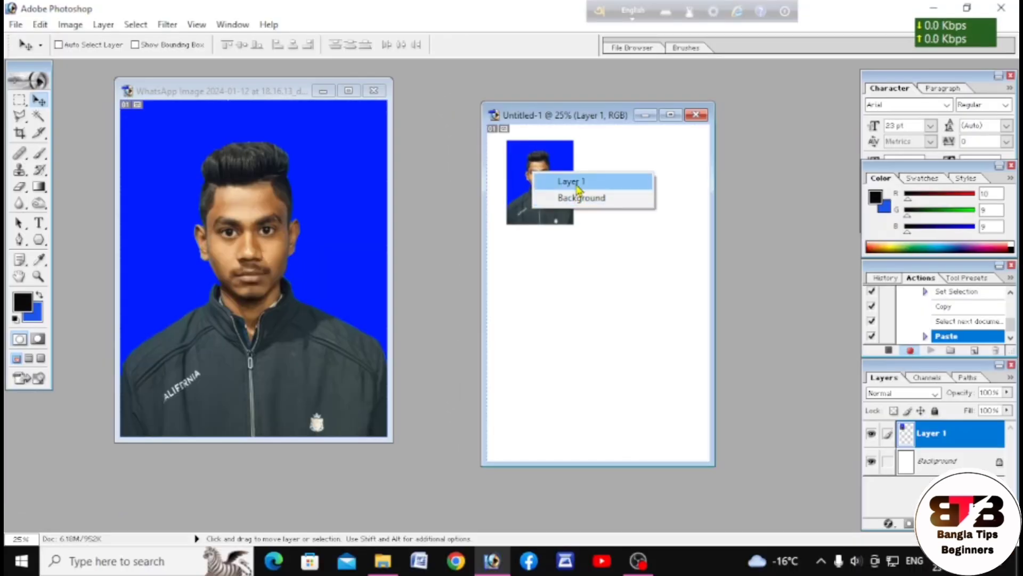
pyautogui.click(577, 184)
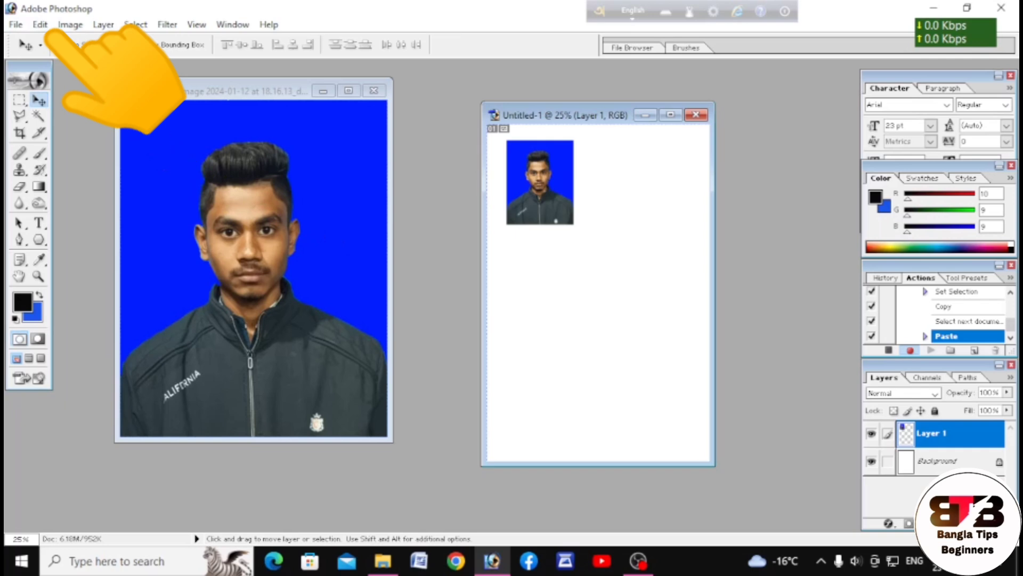
# - Apply a 4 px centered stroke around the pasted portrait in near-black 080707 with Normal mode and 100% opacity
pyautogui.click(42, 26)
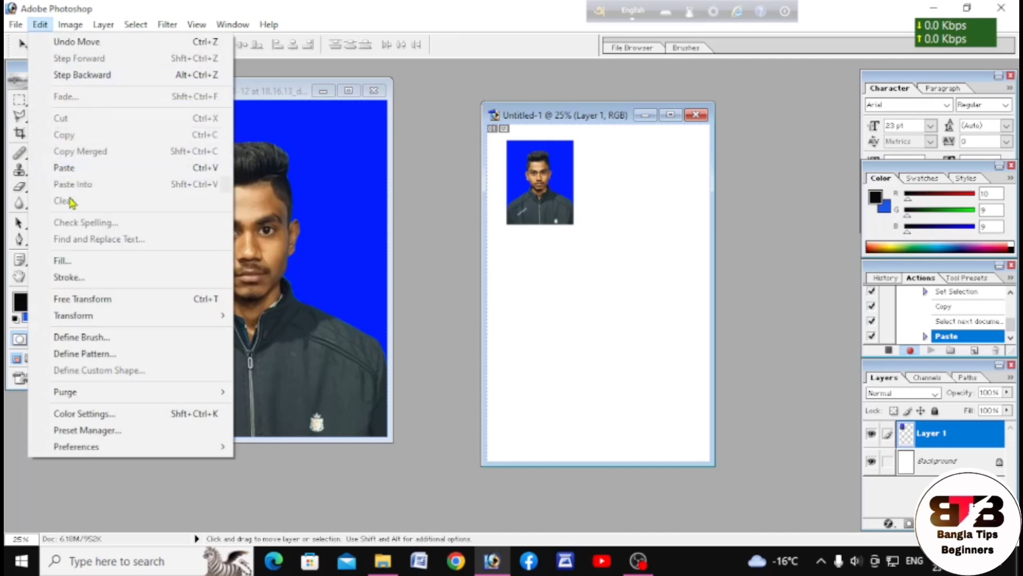
pyautogui.click(83, 278)
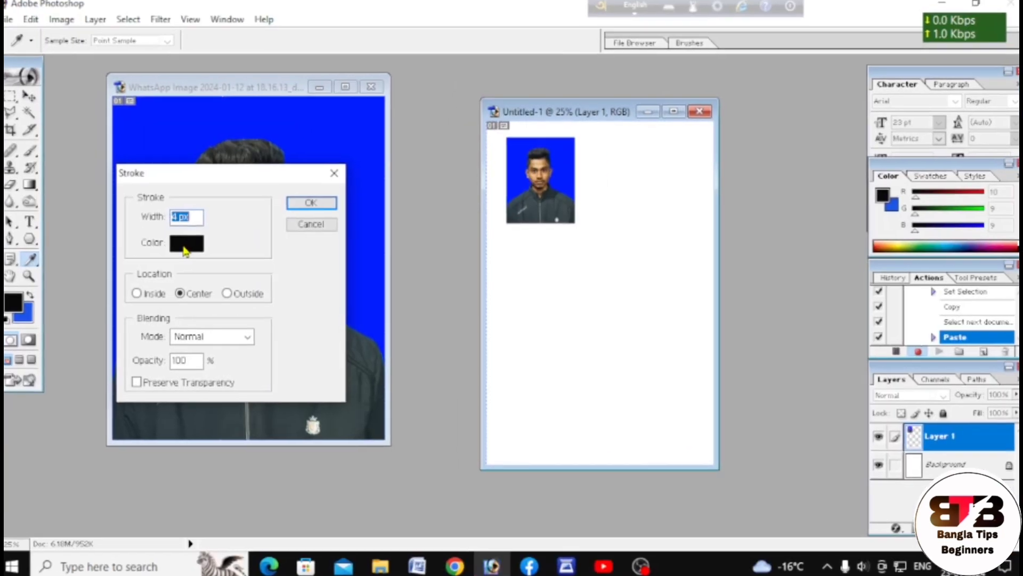
pyautogui.click(60, 230)
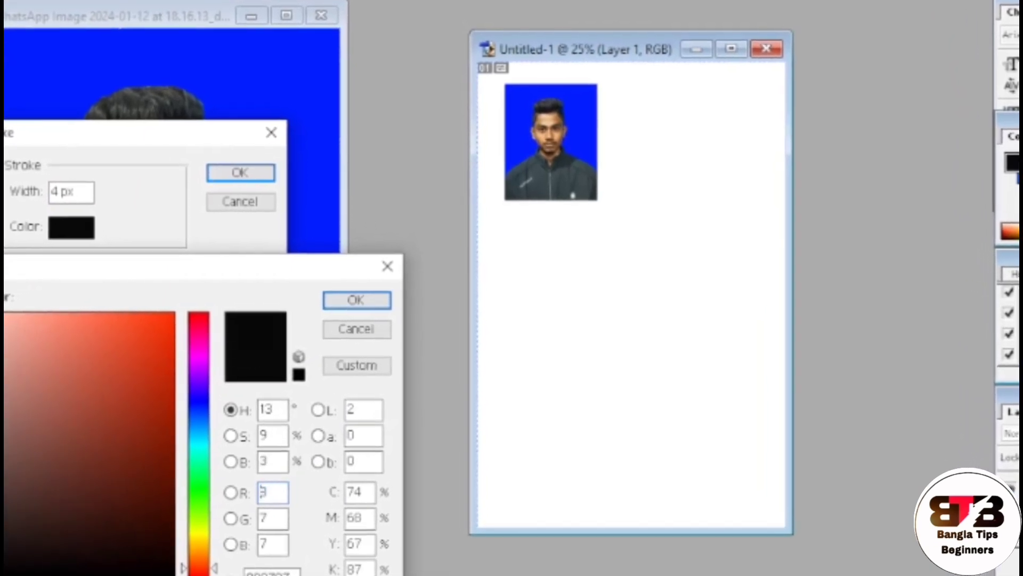
pyautogui.click(4, 552)
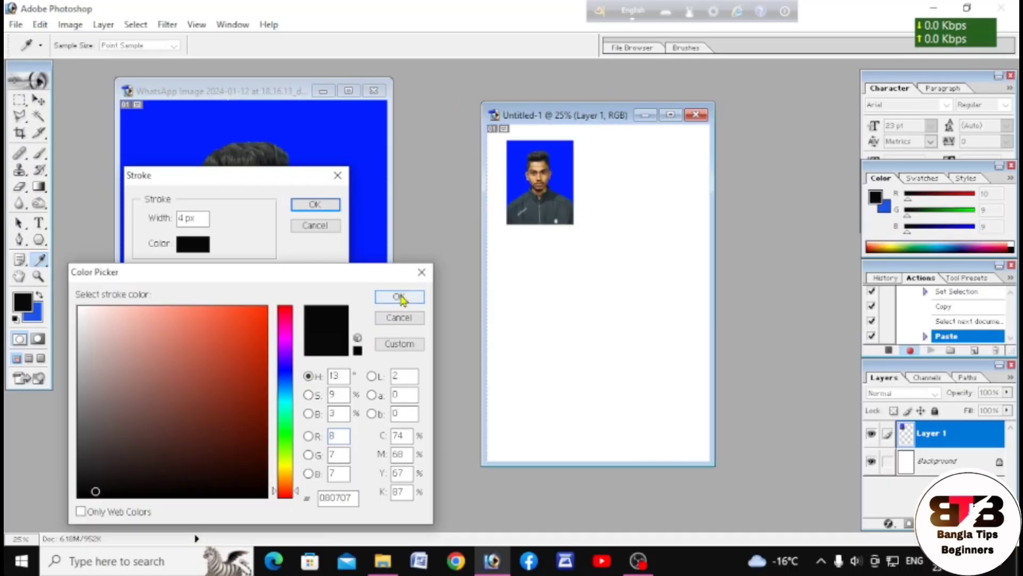
pyautogui.click(354, 300)
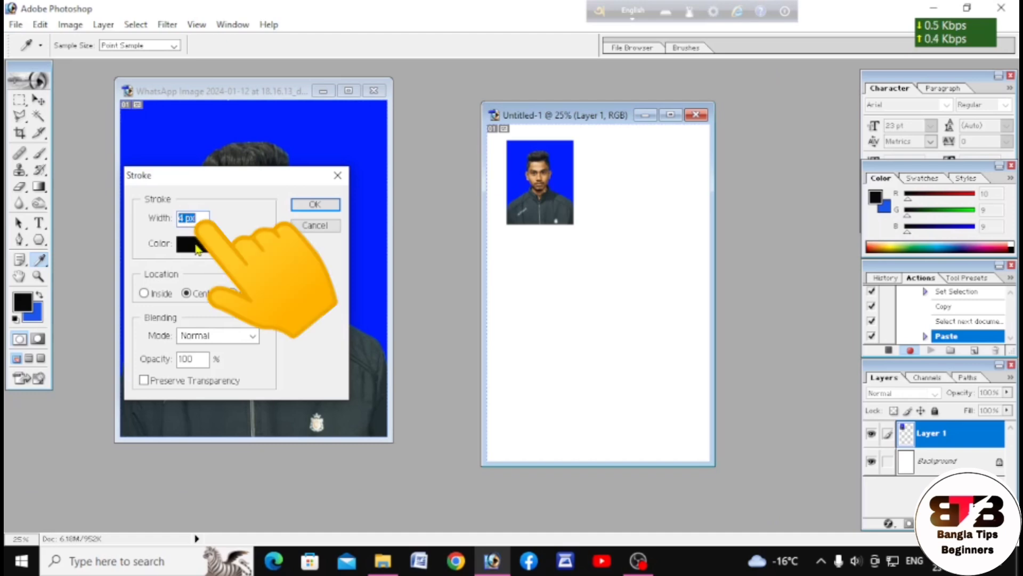
pyautogui.click(185, 218)
pyautogui.press('BackSpace')
pyautogui.write('4')
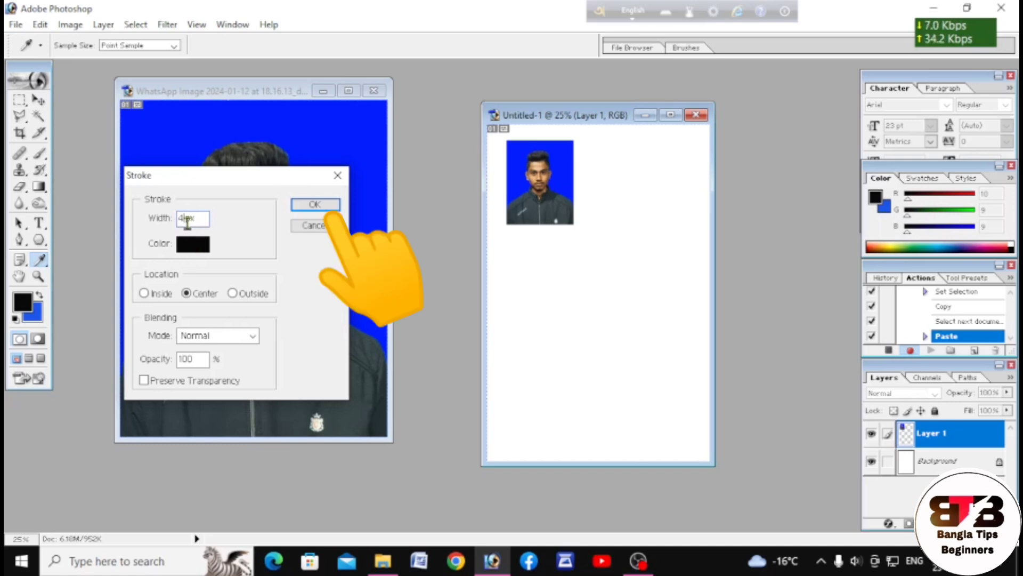
pyautogui.click(315, 205)
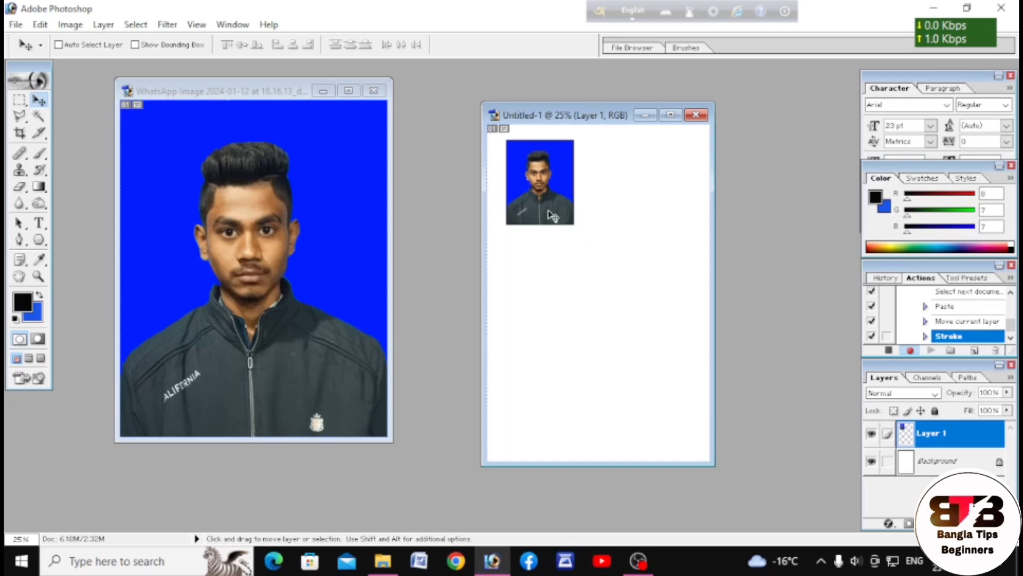
# - Move the bordered portrait closer to the page's upper-left corner and duplicate it twice to form a row of three
pyautogui.click(669, 117)
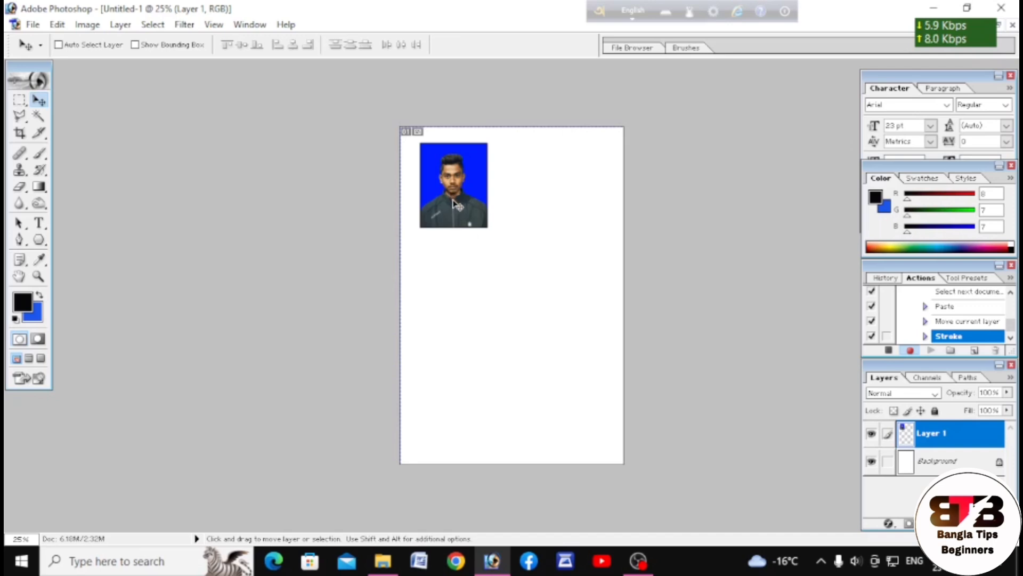
pyautogui.moveTo(459, 212); pyautogui.dragTo(447, 206)
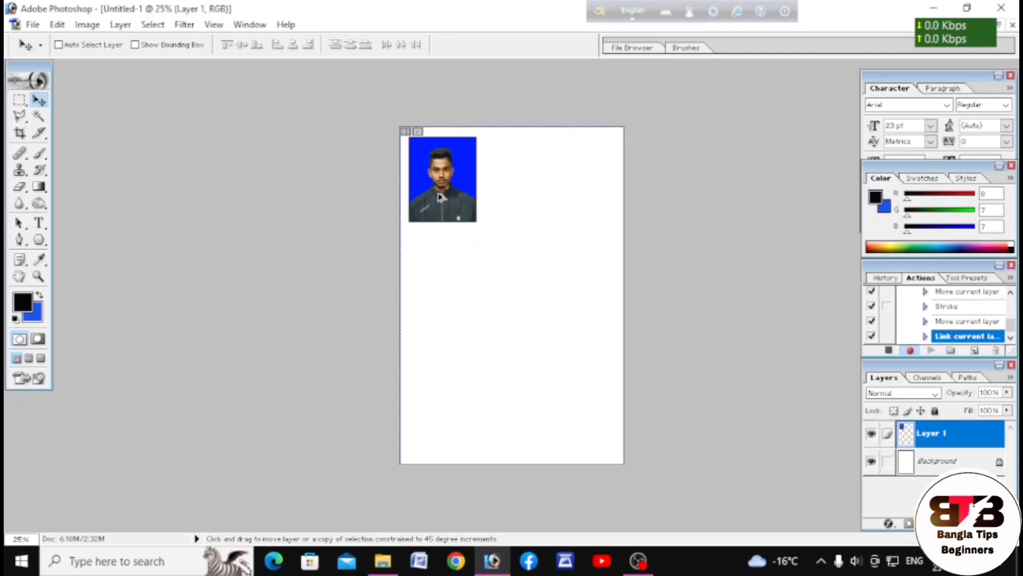
pyautogui.moveTo(439, 196); pyautogui.dragTo(600, 162)
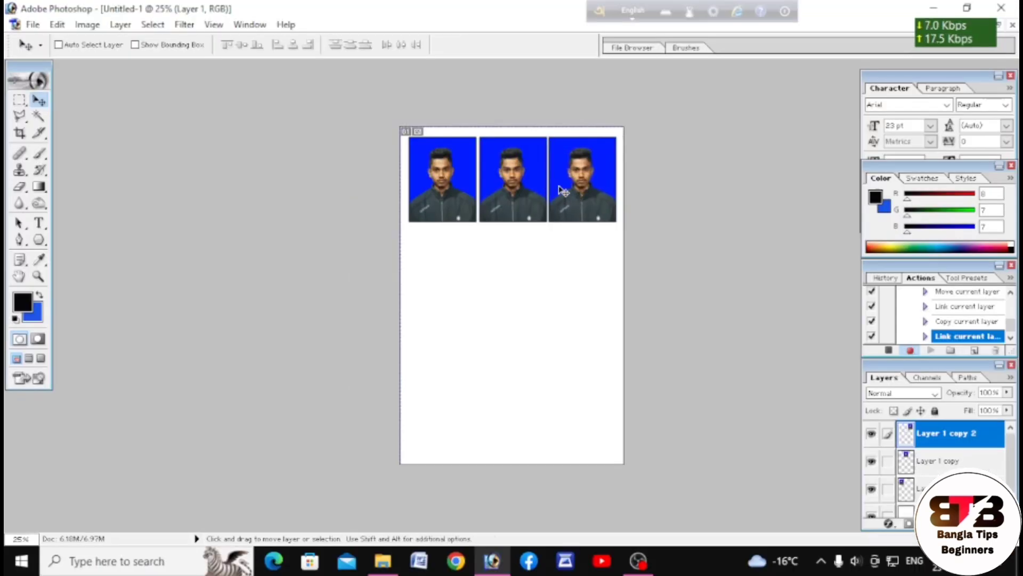
# - Nudge the third portrait horizontally until its gap matches the one between the first two portraits
pyautogui.press('Right')
pyautogui.press('Right')
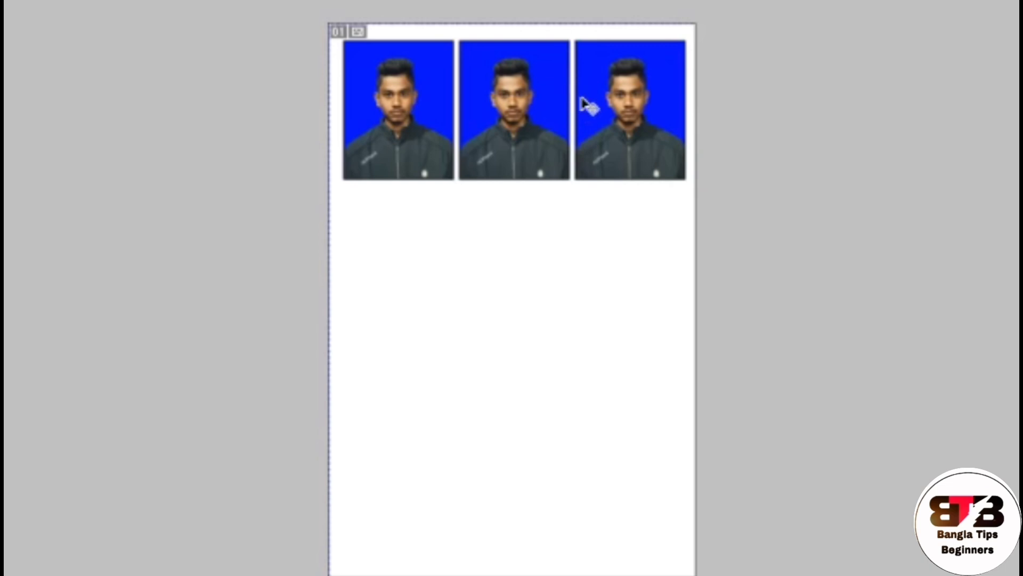
pyautogui.press('Left')
pyautogui.press('Left')
pyautogui.press('Left')
pyautogui.press('Left')
pyautogui.press('Left')
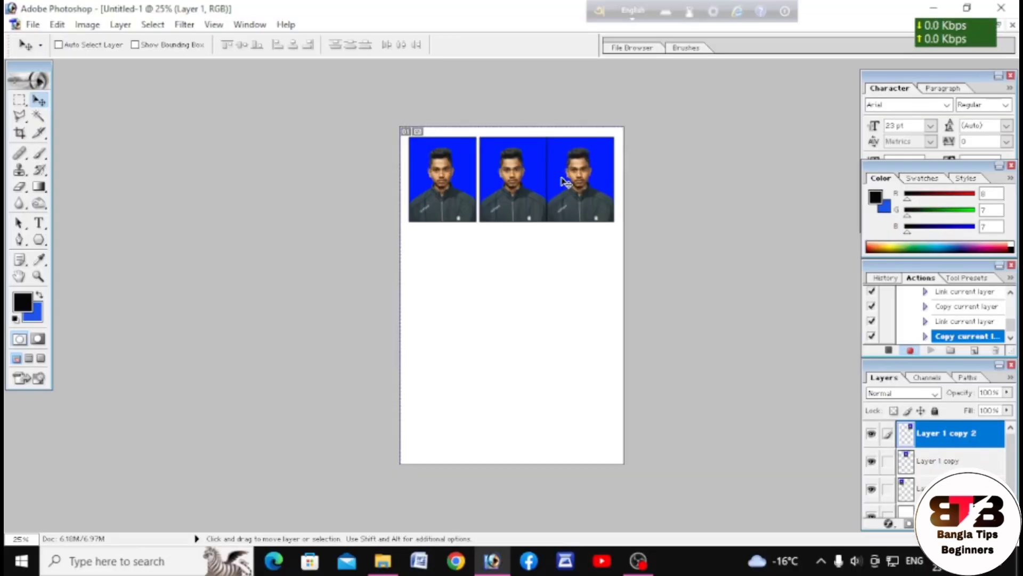
pyautogui.press('Right')
pyautogui.press('Right')
pyautogui.press('Right')
pyautogui.press('Right')
pyautogui.press('Right')
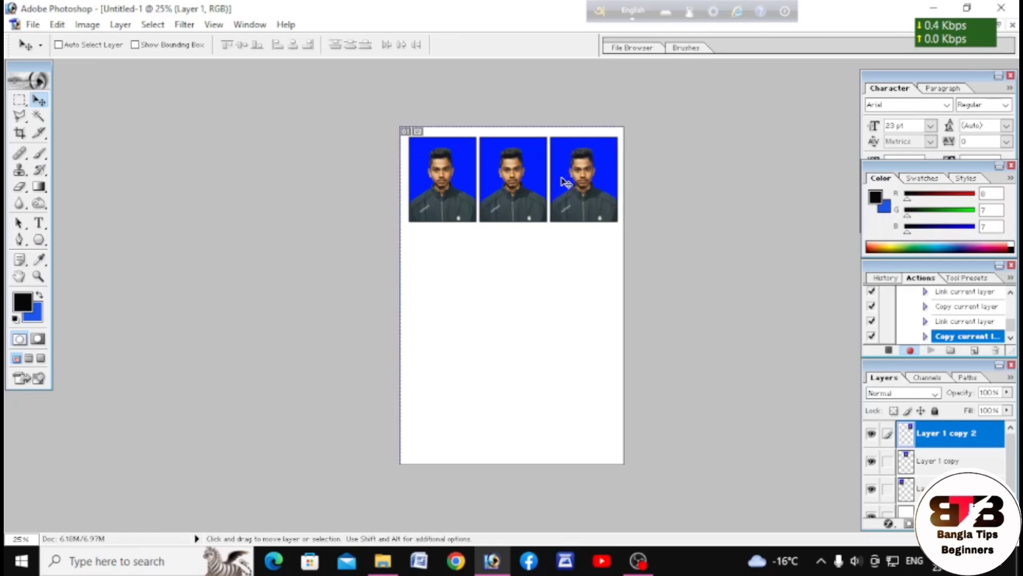
# - Select each portrait's layer in turn and nudge it slightly left so the row is evenly spaced across the page
pyautogui.rightClick(443, 171)
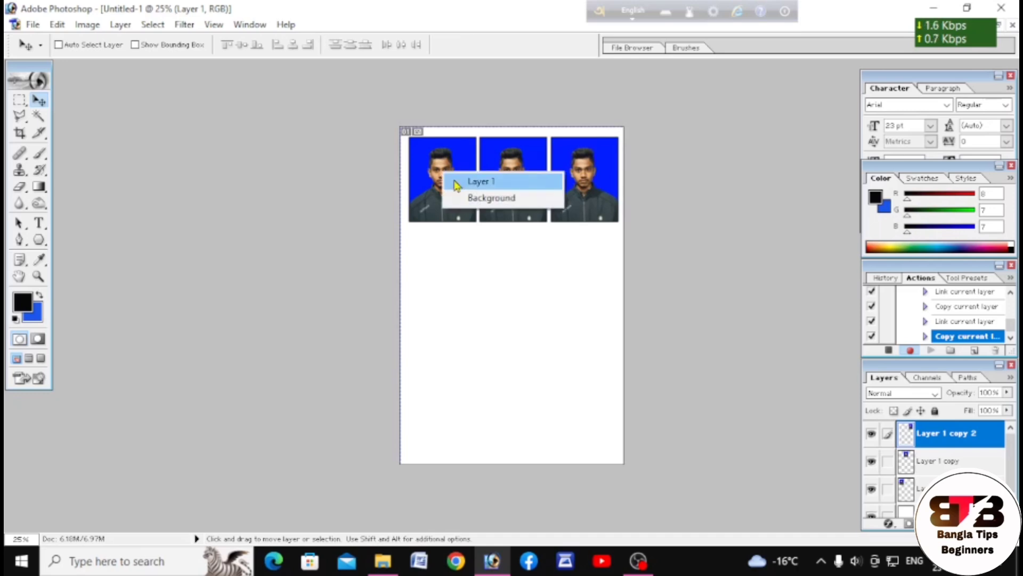
pyautogui.click(462, 179)
pyautogui.press('Left')
pyautogui.rightClick(503, 176)
pyautogui.click(525, 183)
pyautogui.press('Left')
pyautogui.rightClick(571, 193)
pyautogui.click(587, 191)
pyautogui.press('Left')
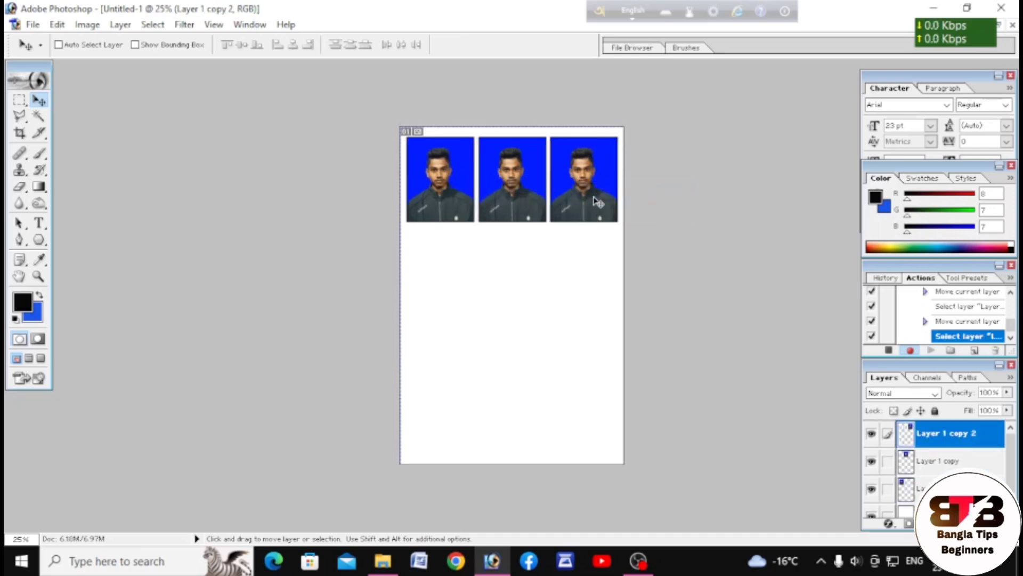
pyautogui.press('Down')
pyautogui.press('Up')
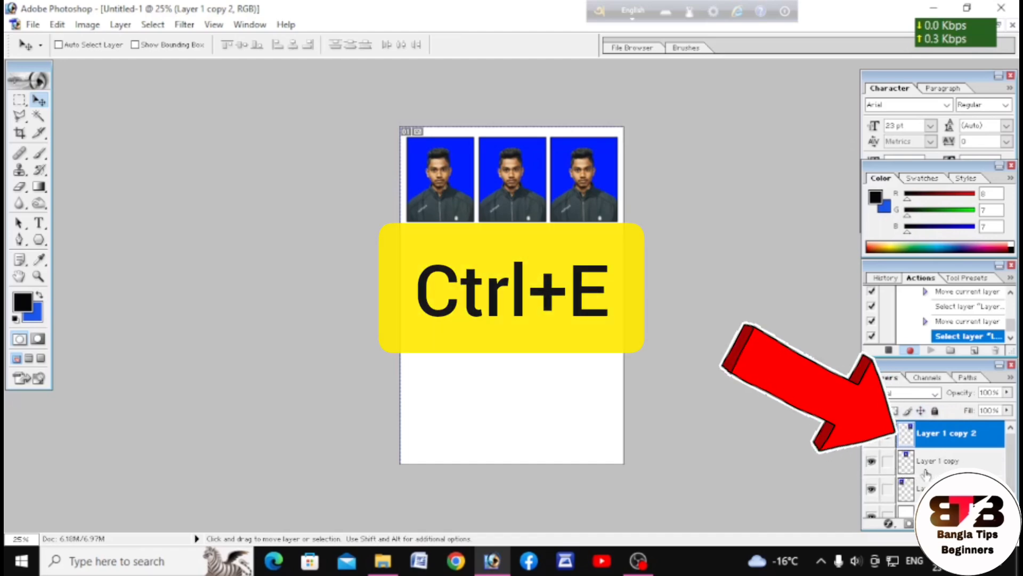
# - Merge the three portrait layers down into the Background layer
pyautogui.hotkey('ctrl', 'e')
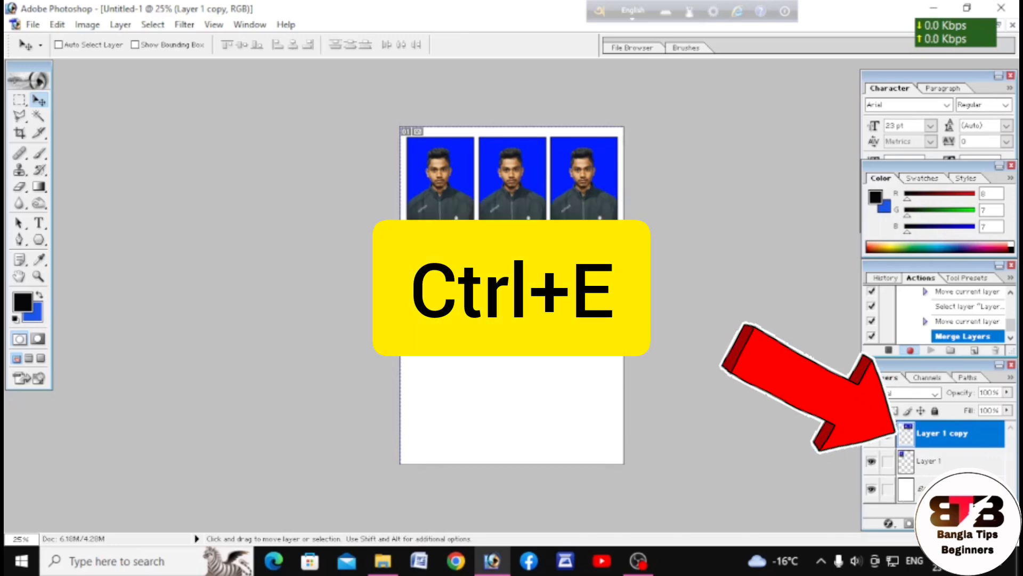
pyautogui.hotkey('ctrl', 'e')
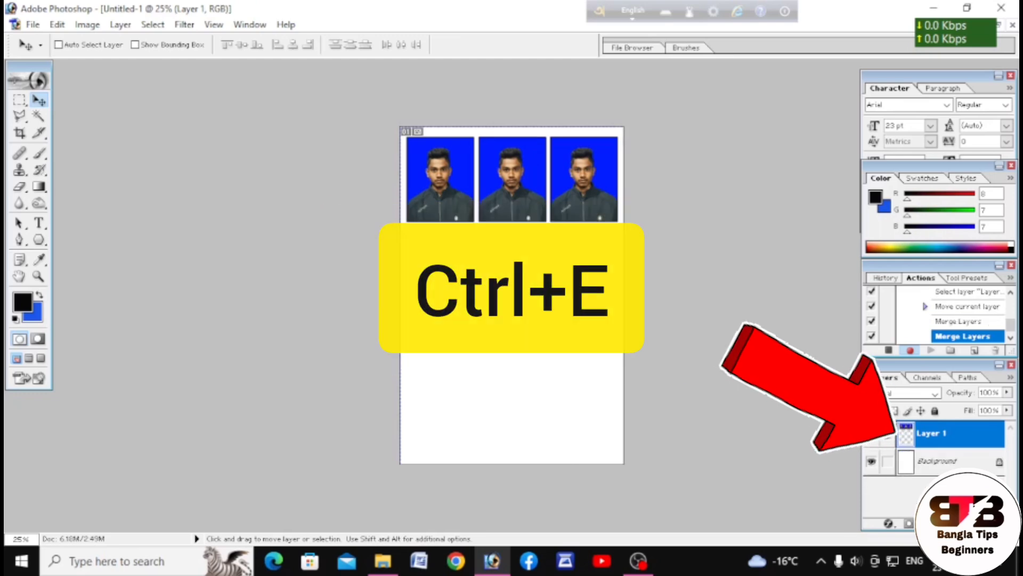
pyautogui.hotkey('ctrl', 'e')
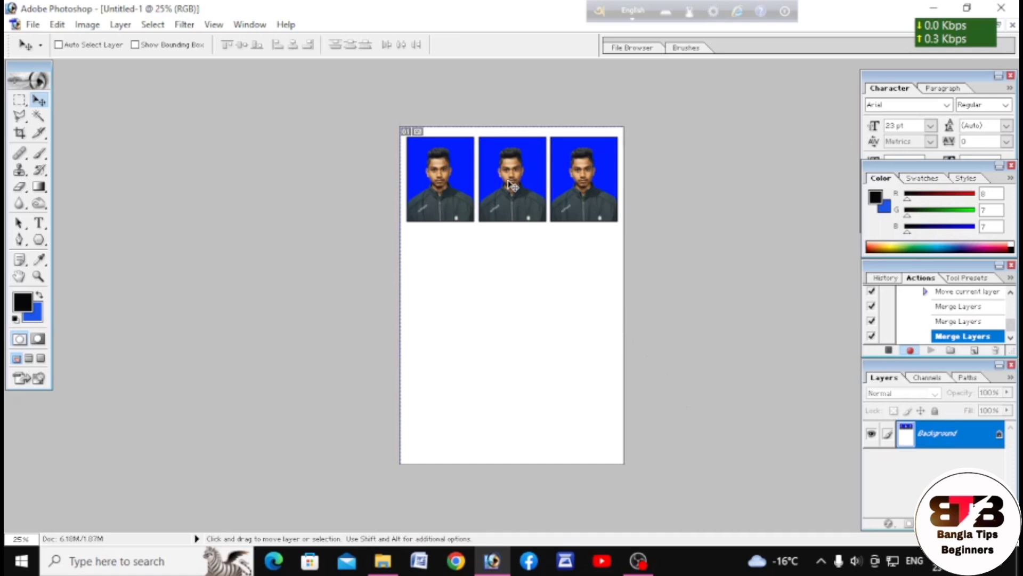
# - Duplicate the row of three portraits directly below the first row and stop recording the action
pyautogui.hotkey('ctrl', 'alt', 'shift')
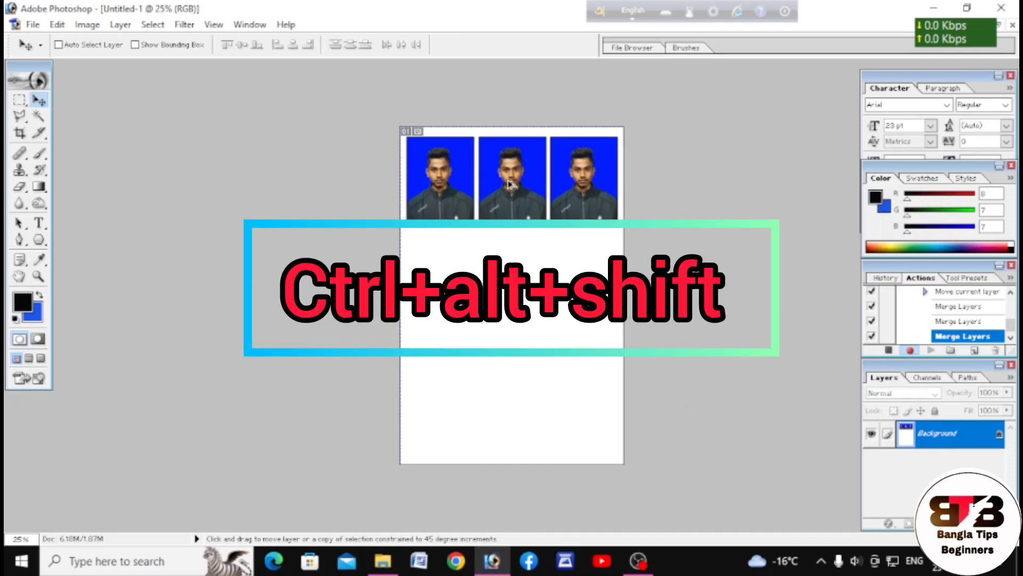
pyautogui.moveTo(510, 183); pyautogui.dragTo(517, 276)
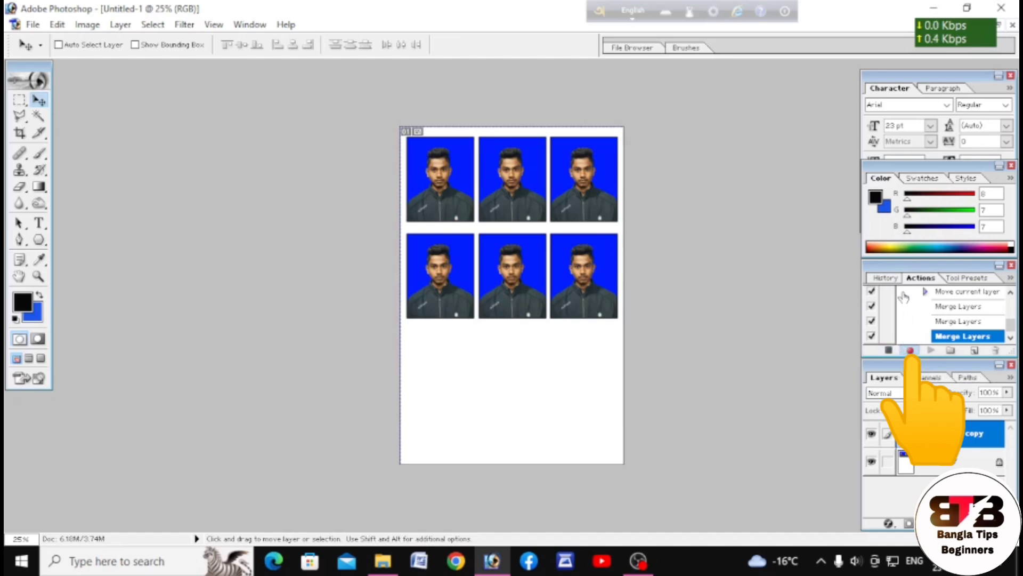
pyautogui.click(911, 350)
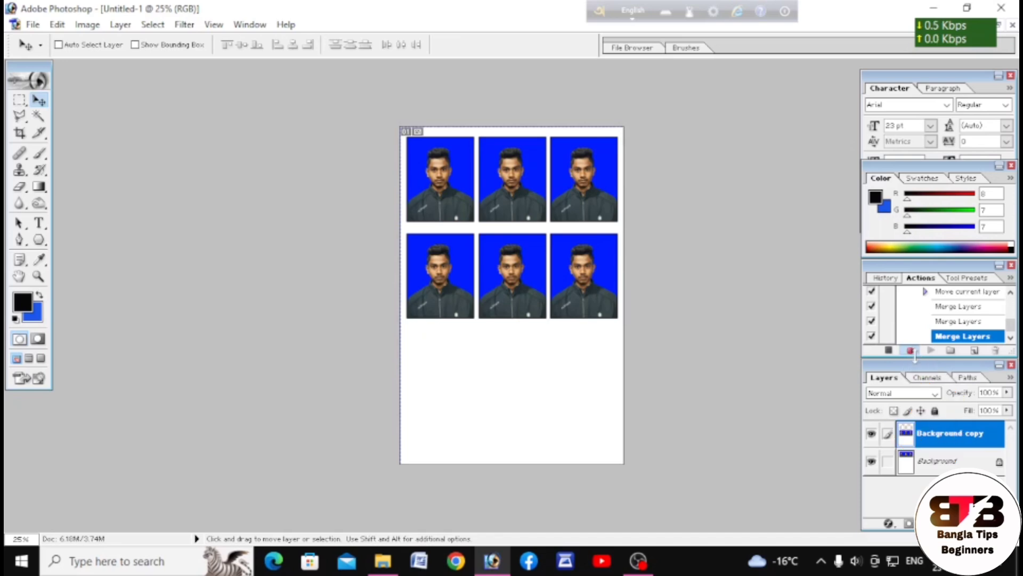
pyautogui.click(889, 350)
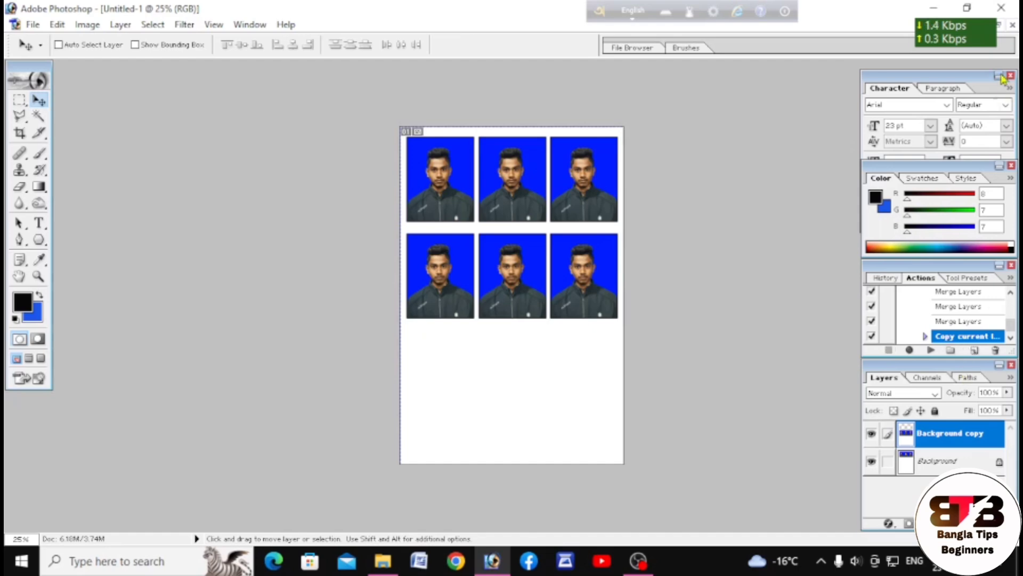
# - Close the portrait sheet without saving it, and close the original portrait photo
pyautogui.click(1013, 24)
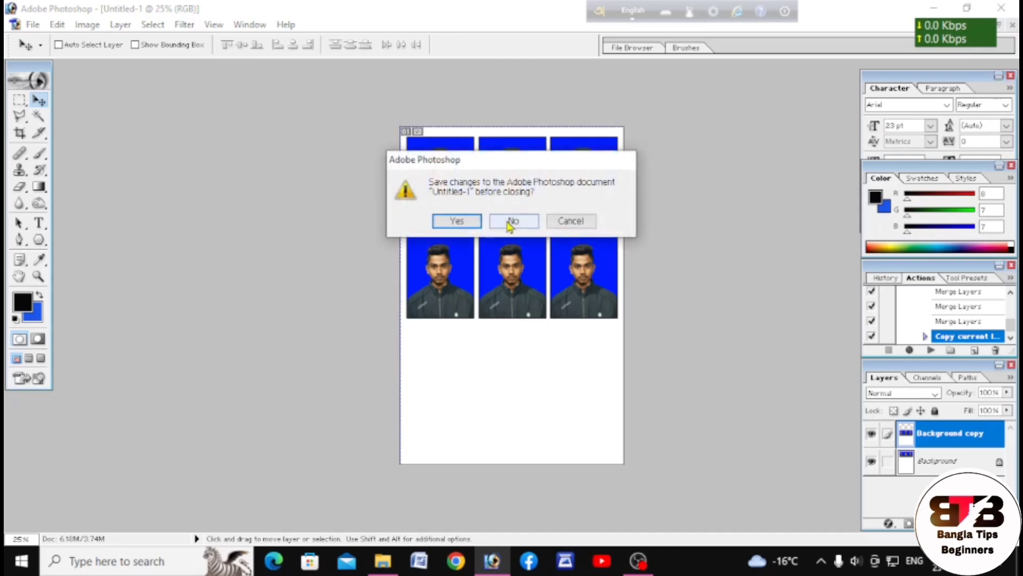
pyautogui.click(511, 221)
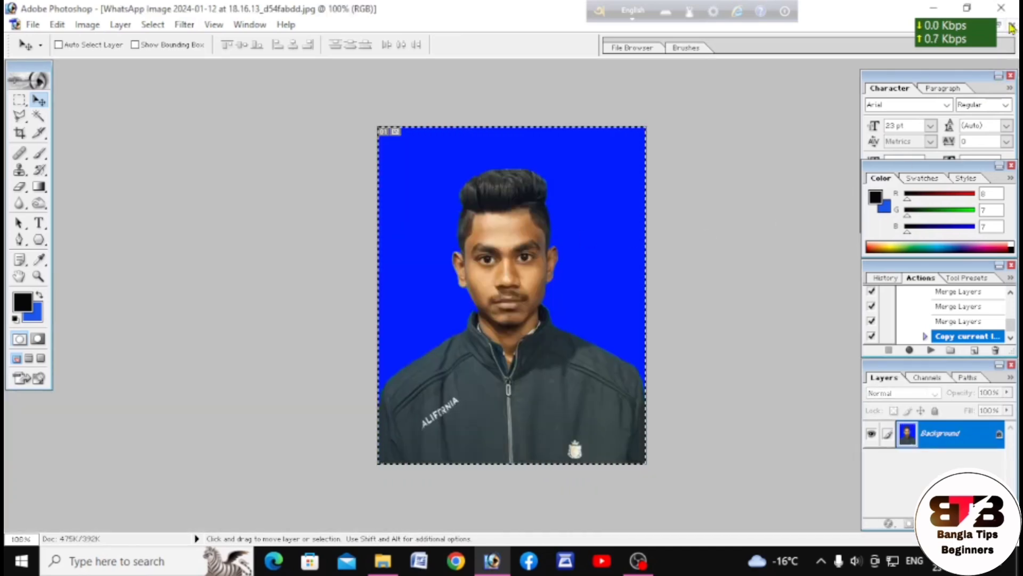
pyautogui.click(1012, 25)
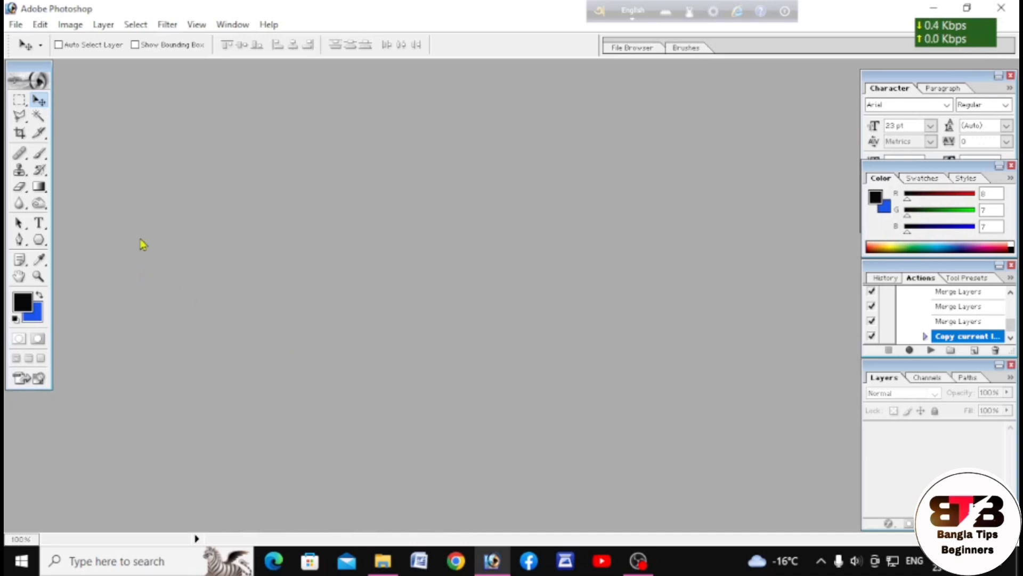
# - Open the photo WhatsApp Image 2023-12-30 at 15.09.32_809f7701 from the Passport photo folder
pyautogui.doubleClick(145, 265)
pyautogui.scroll(-3, 211, 287)
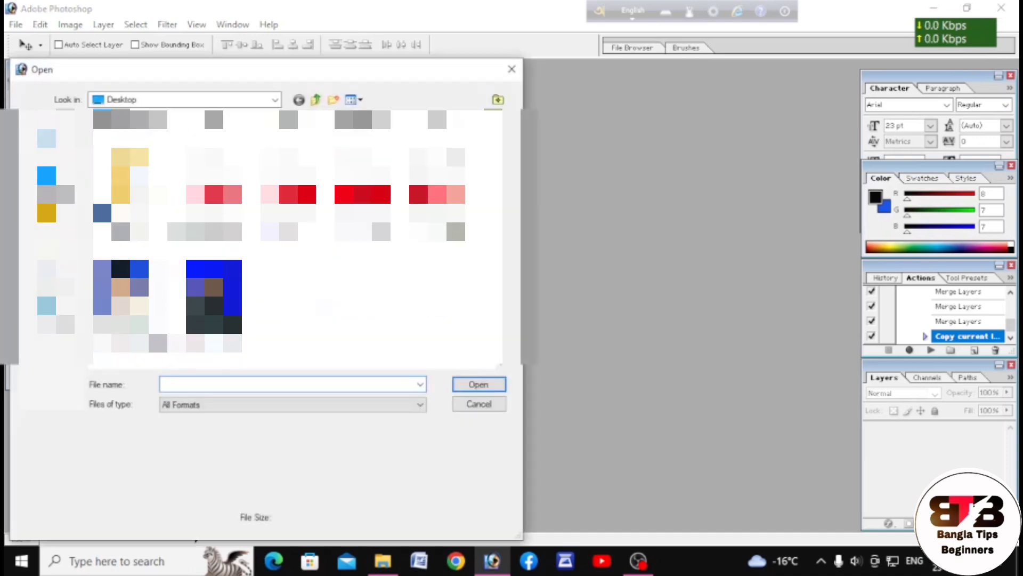
pyautogui.doubleClick(213, 296)
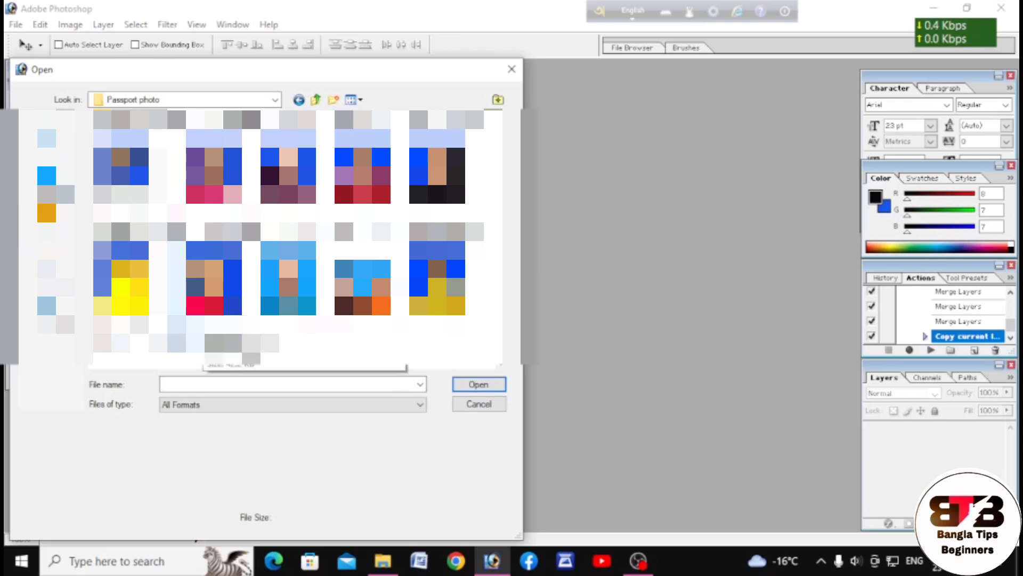
pyautogui.click(213, 306)
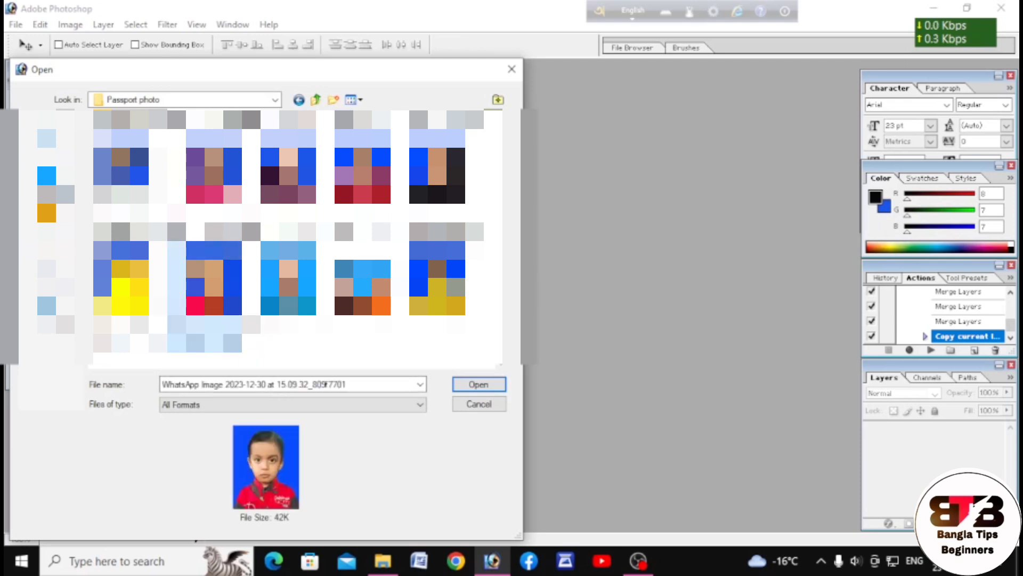
pyautogui.click(479, 384)
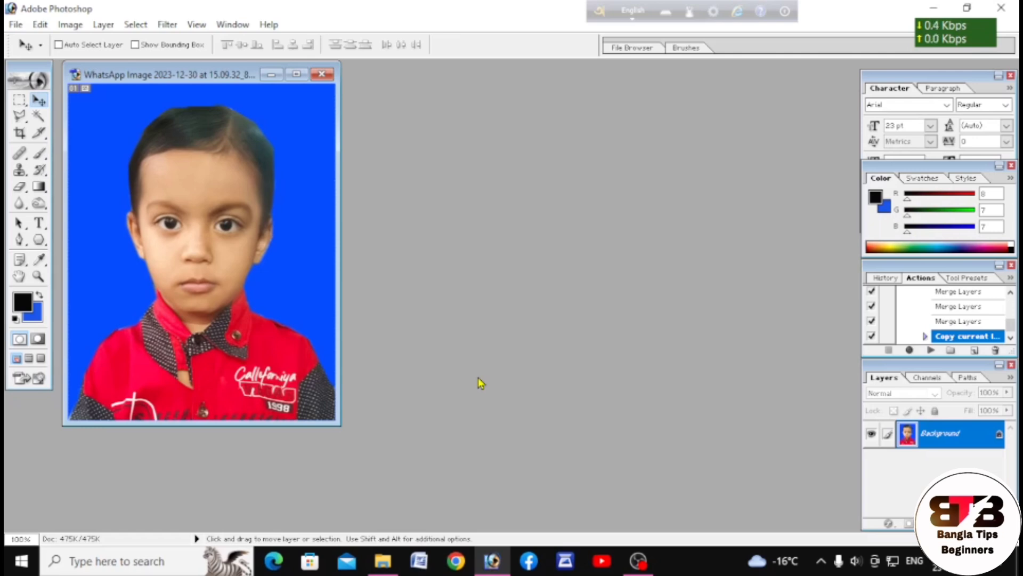
# - Play the recorded Action 1 on the child's photo and move the generated sheet's window farther from the photo
pyautogui.press('shift')
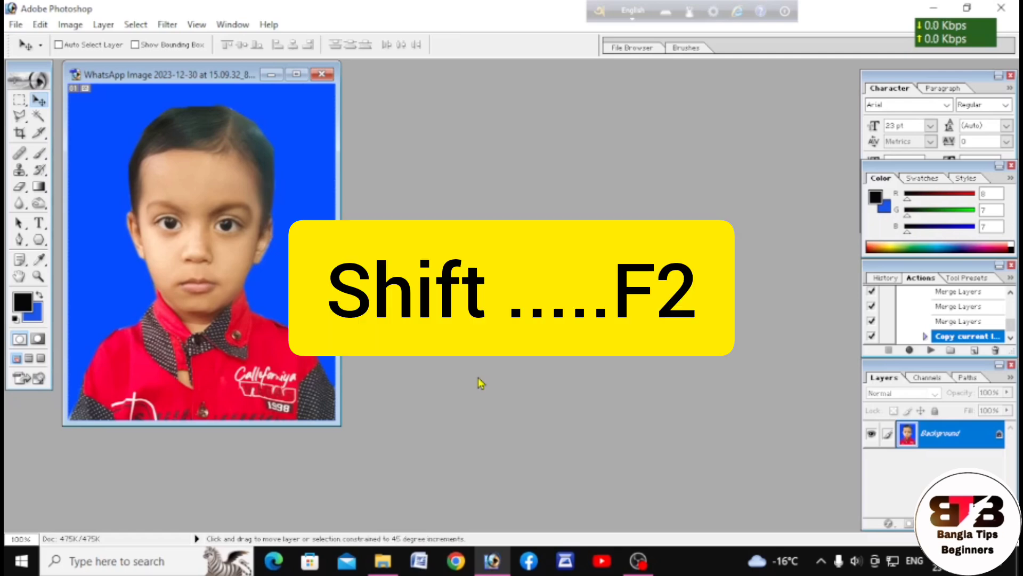
pyautogui.hotkey('shift', 'F2')
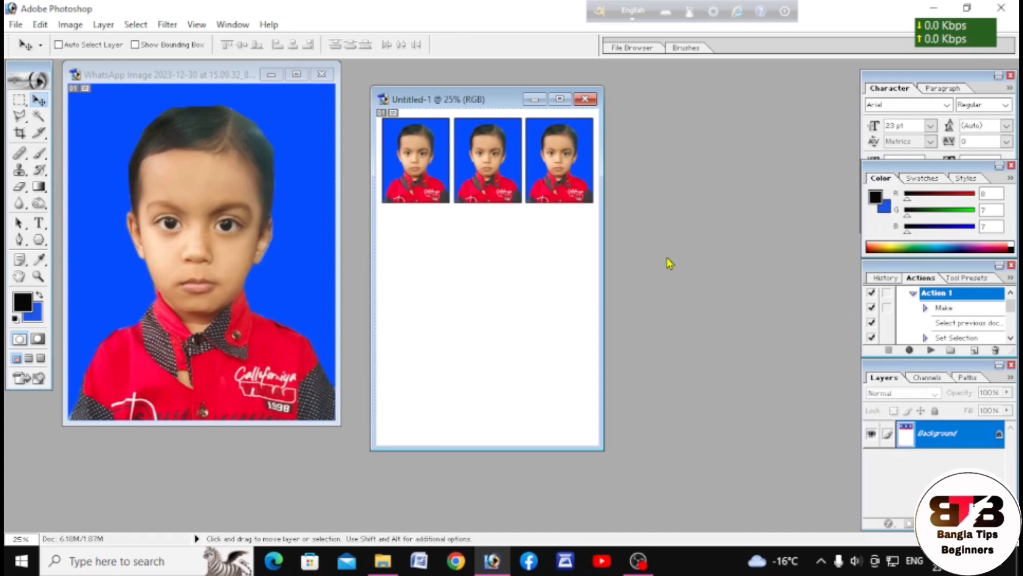
pyautogui.moveTo(487, 99); pyautogui.dragTo(534, 113)
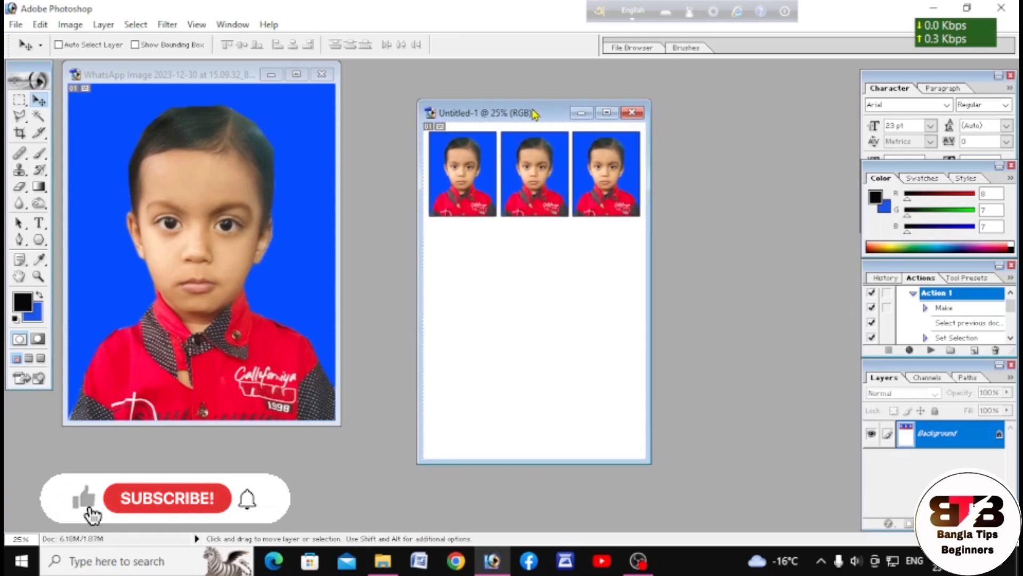